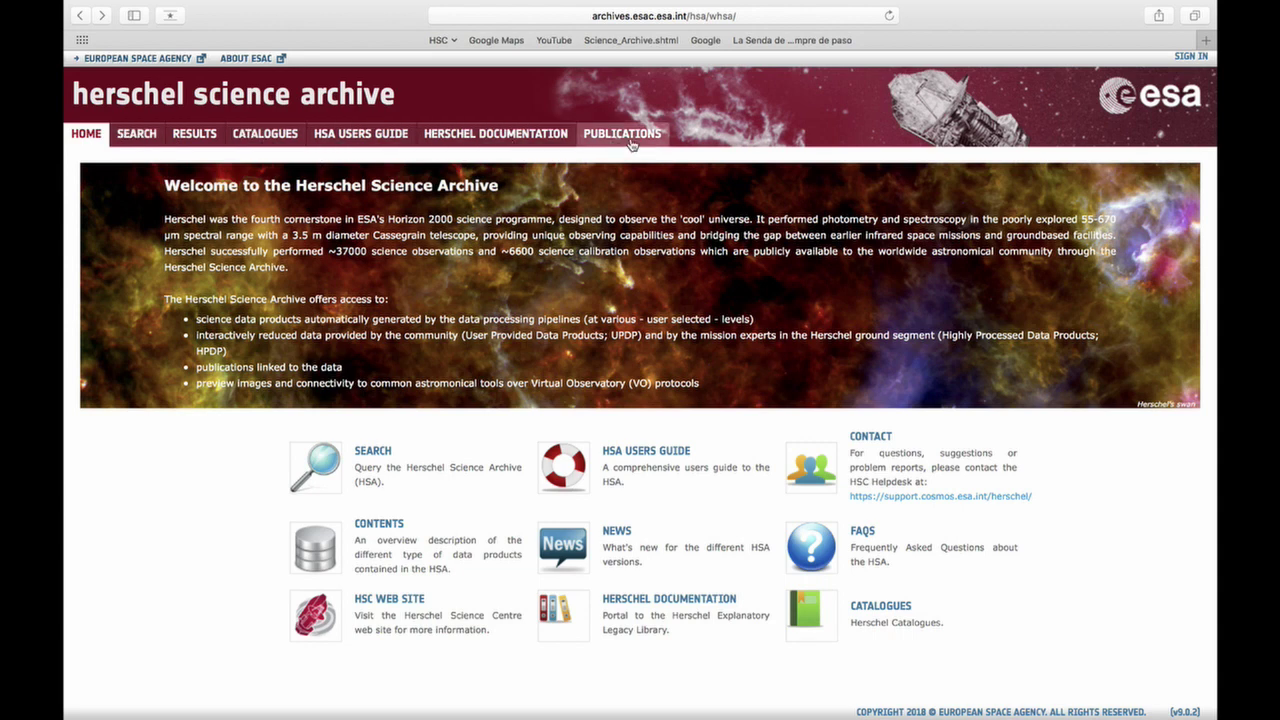
# Open the SEARCH tab and put the cursor in Basic Search's Target Name field.
pyautogui.click(141, 143)
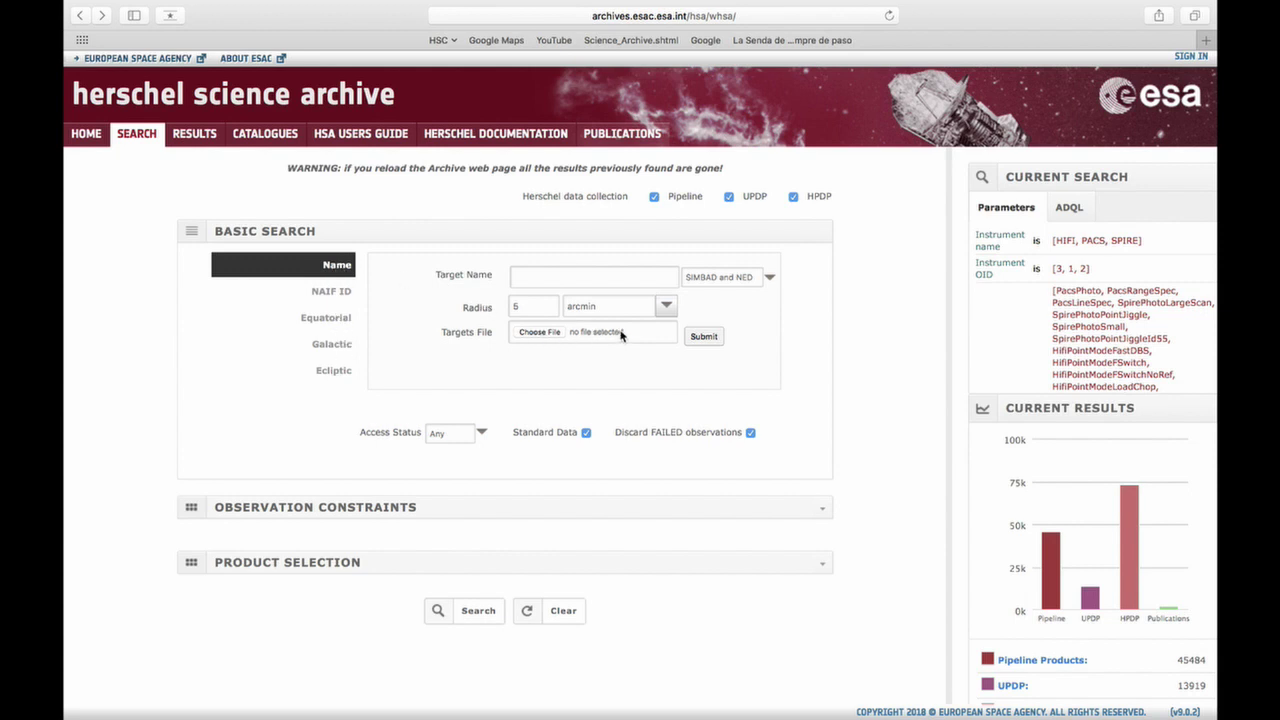
pyautogui.click(584, 278)
# Expand Observation Constraints and browse the Observation, Instrument (advanced) and Publications filters.
pyautogui.click(191, 507)
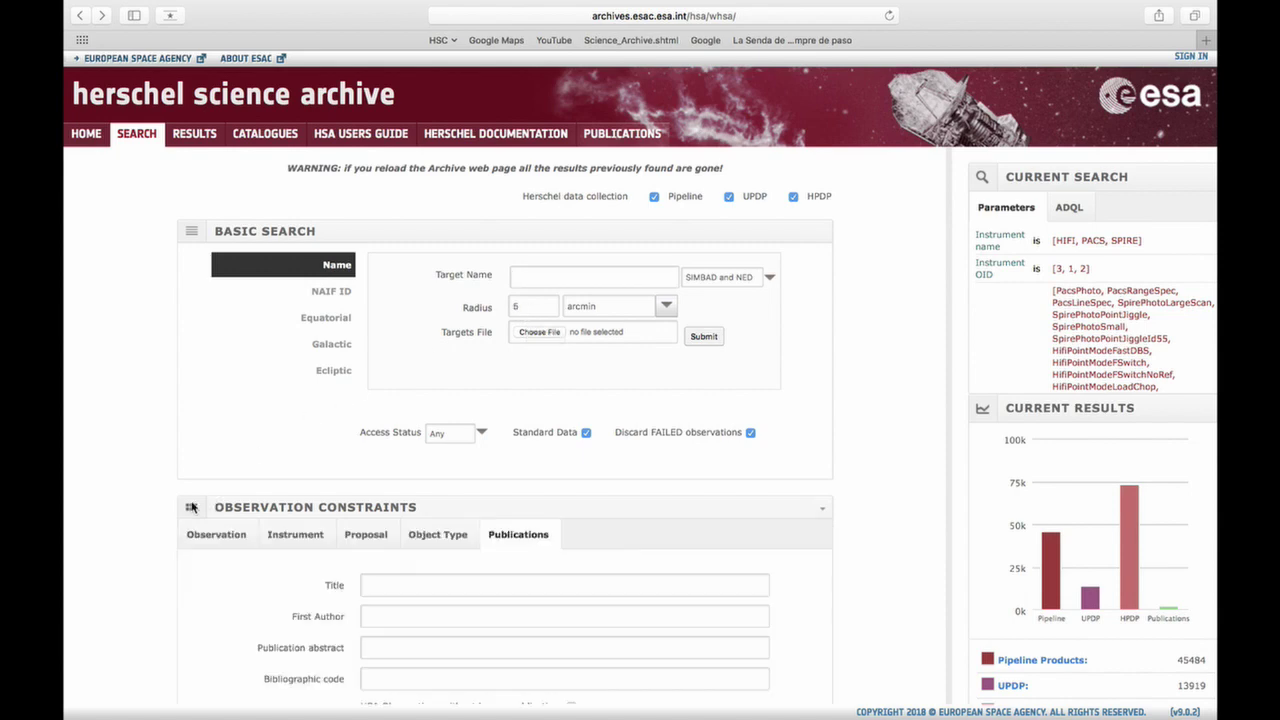
pyautogui.scroll(-1, 193, 507)
pyautogui.scroll(-3, 193, 507)
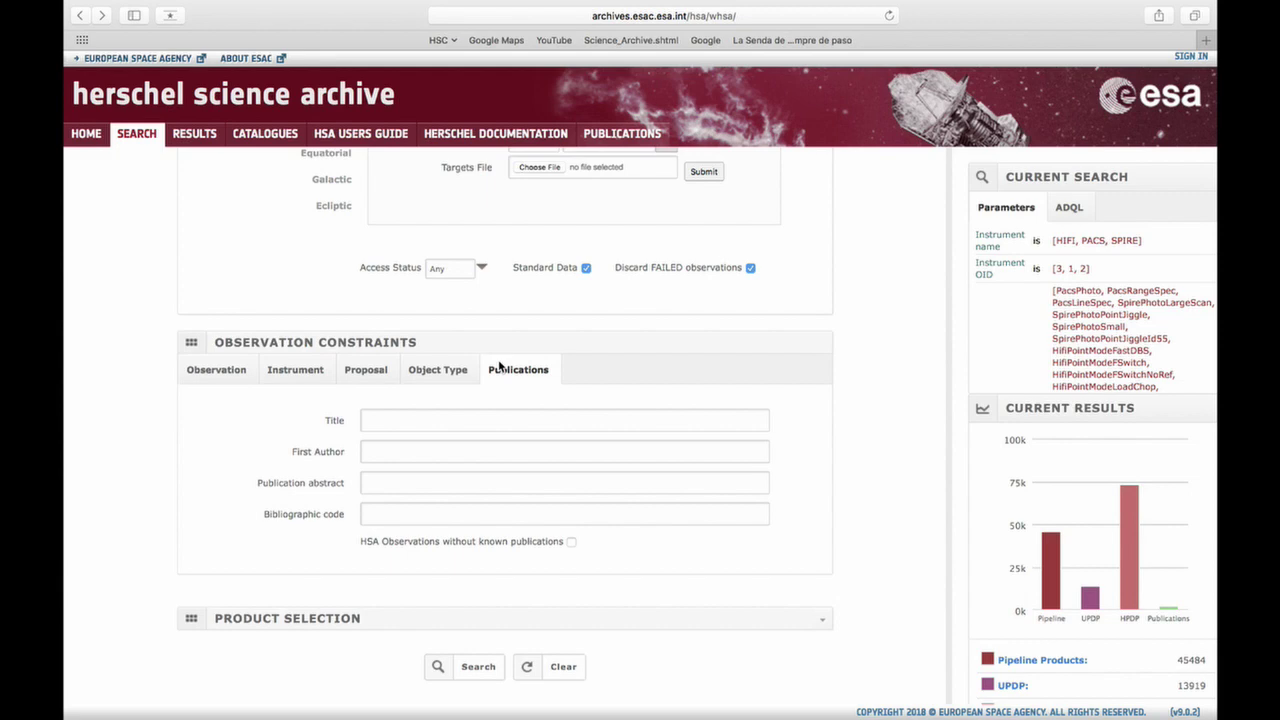
pyautogui.click(218, 372)
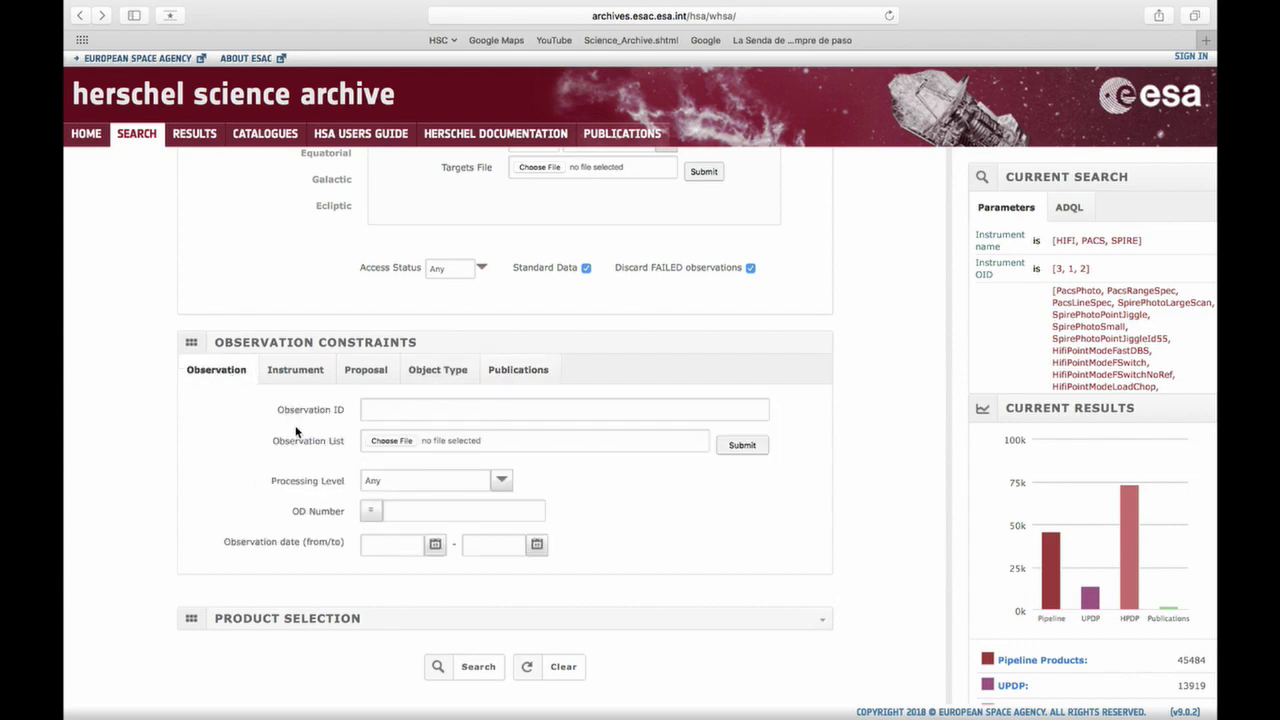
pyautogui.moveTo(318, 511)
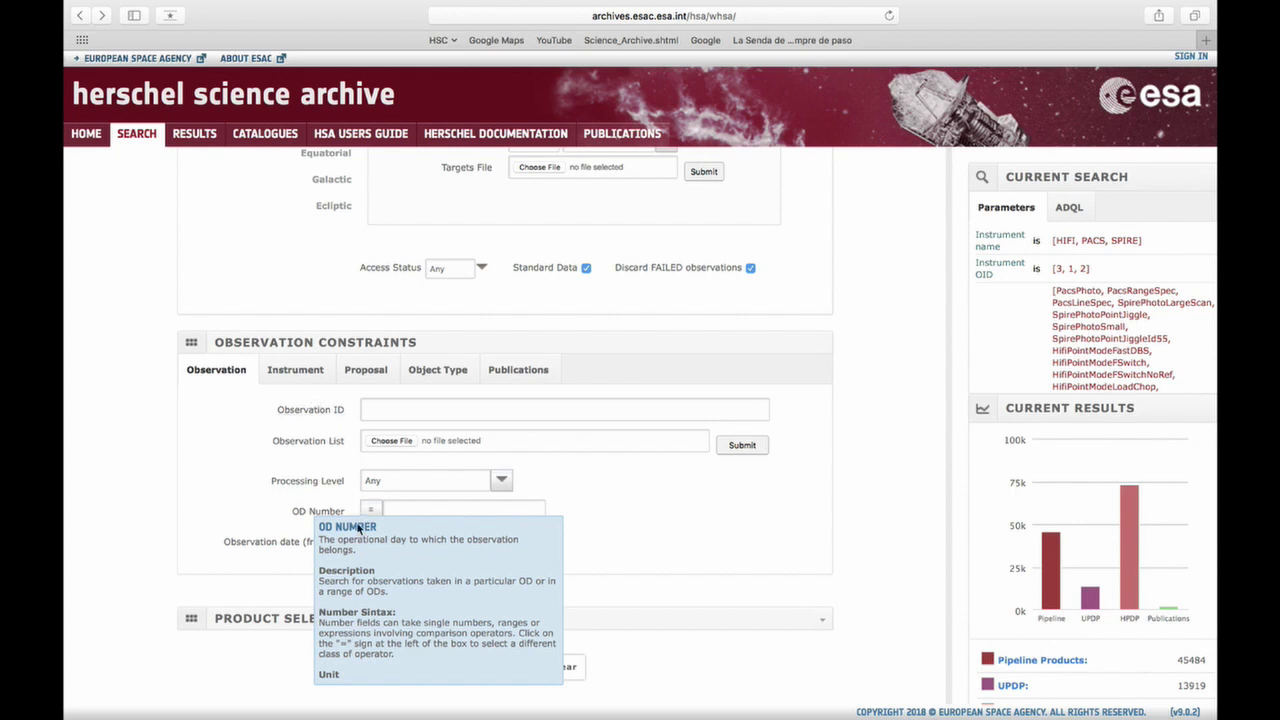
pyautogui.click(303, 374)
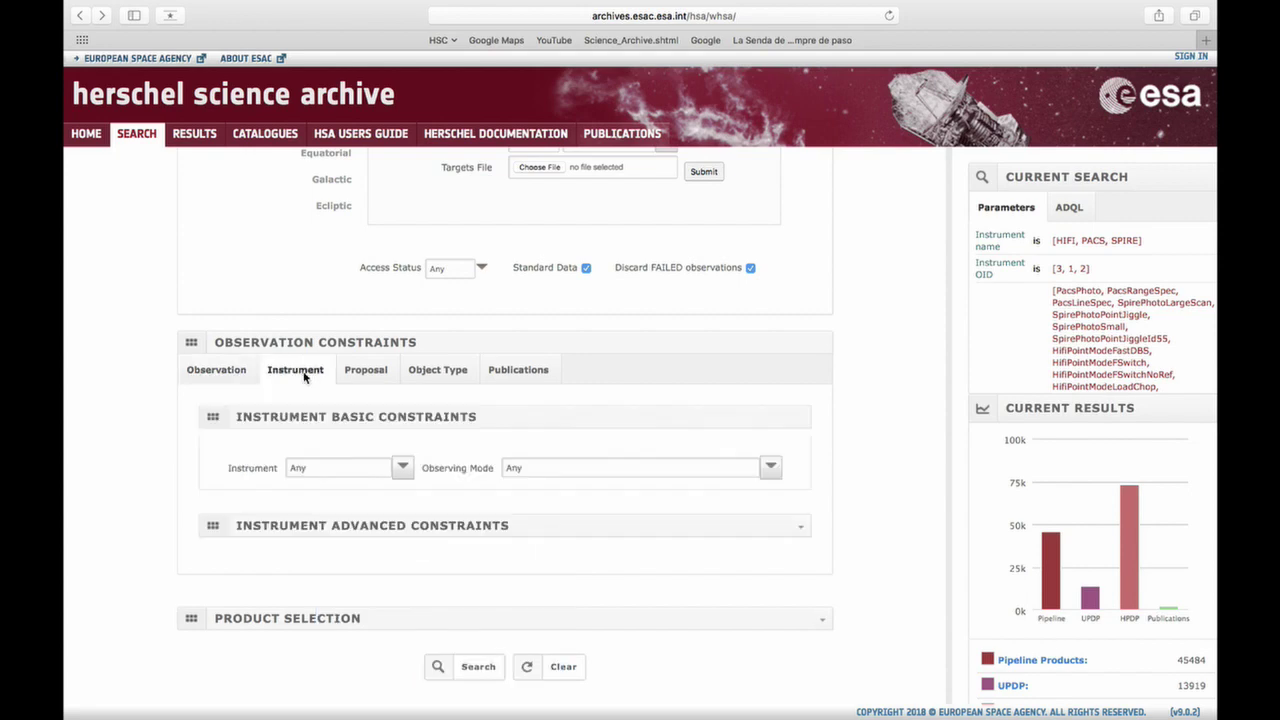
pyautogui.click(345, 526)
pyautogui.scroll(-3, 353, 535)
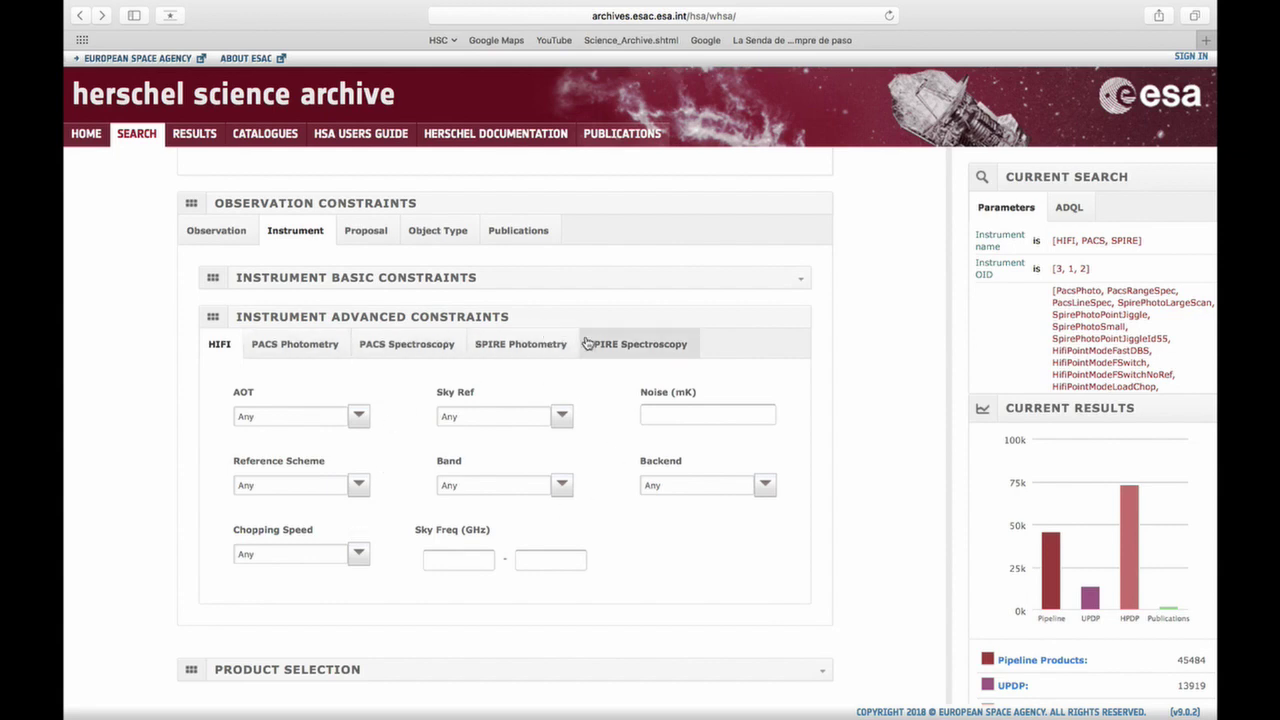
pyautogui.click(502, 230)
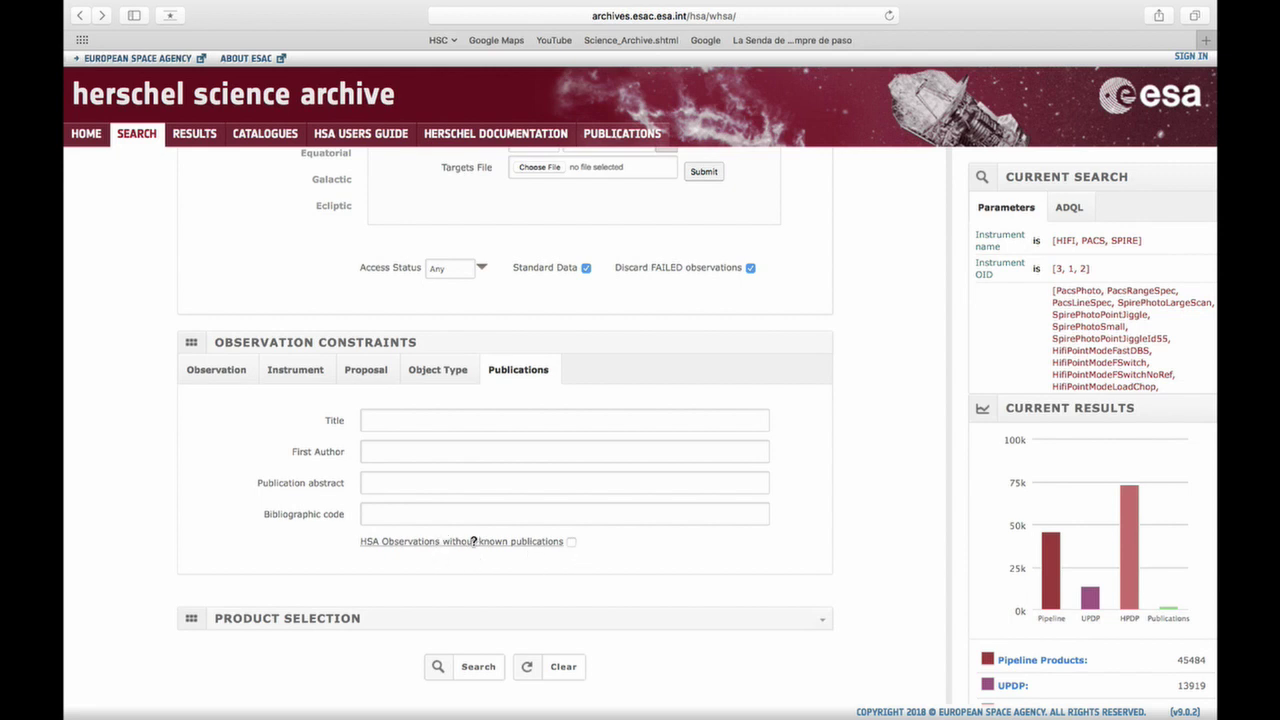
# Expand Product Selection to reveal the UPDP, HPDP and ADP tabs, then return to the form's top.
pyautogui.click(197, 622)
pyautogui.scroll(-5, 197, 625)
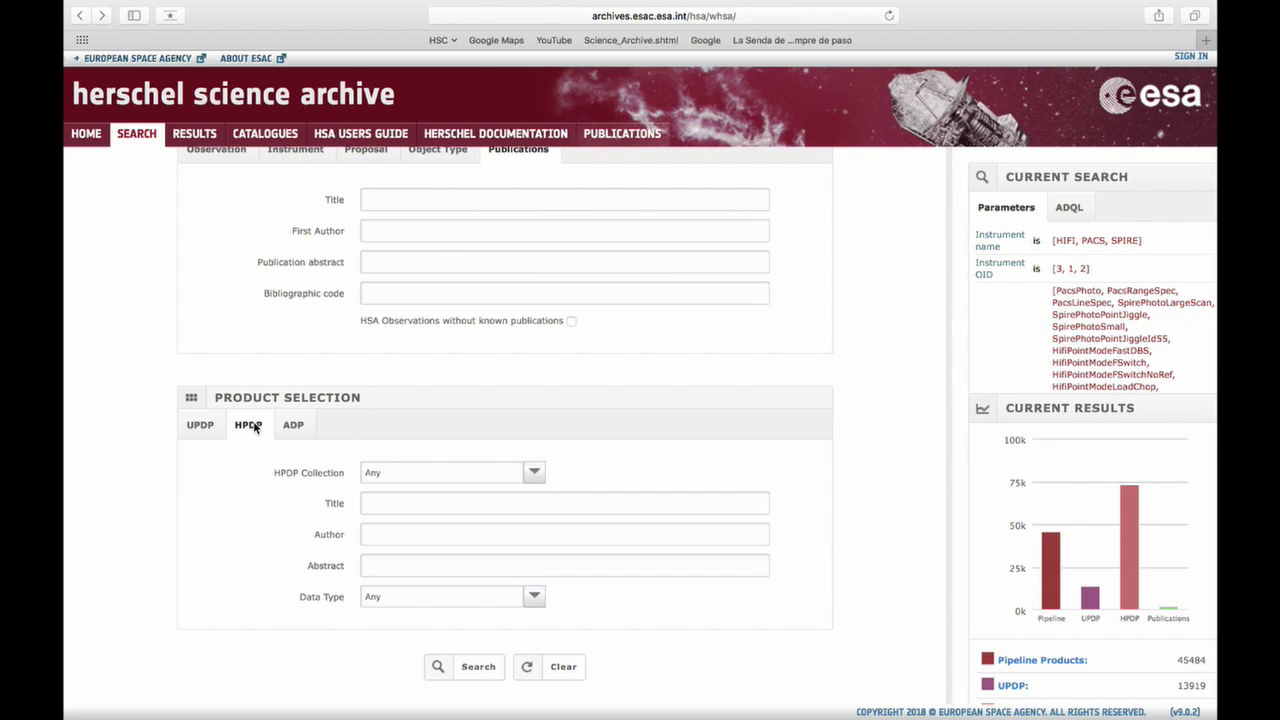
pyautogui.scroll(4, 590, 313)
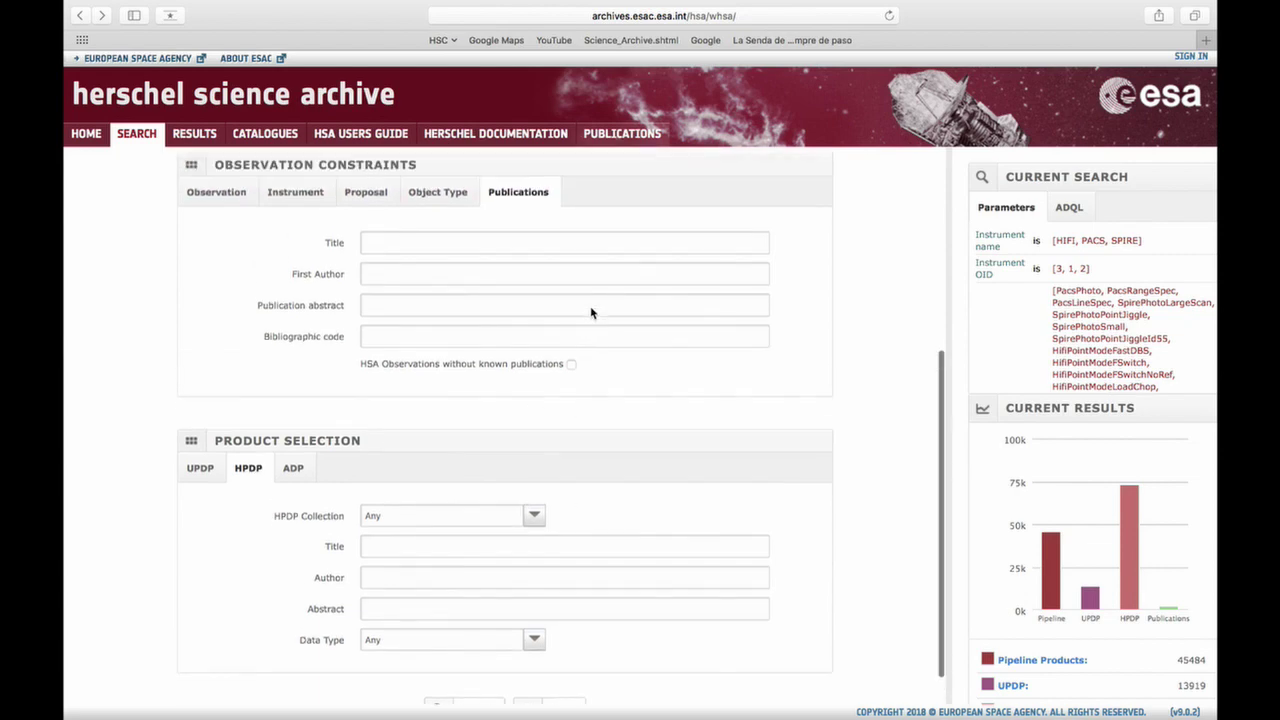
pyautogui.scroll(3, 590, 313)
pyautogui.scroll(1, 590, 313)
pyautogui.scroll(1, 590, 313)
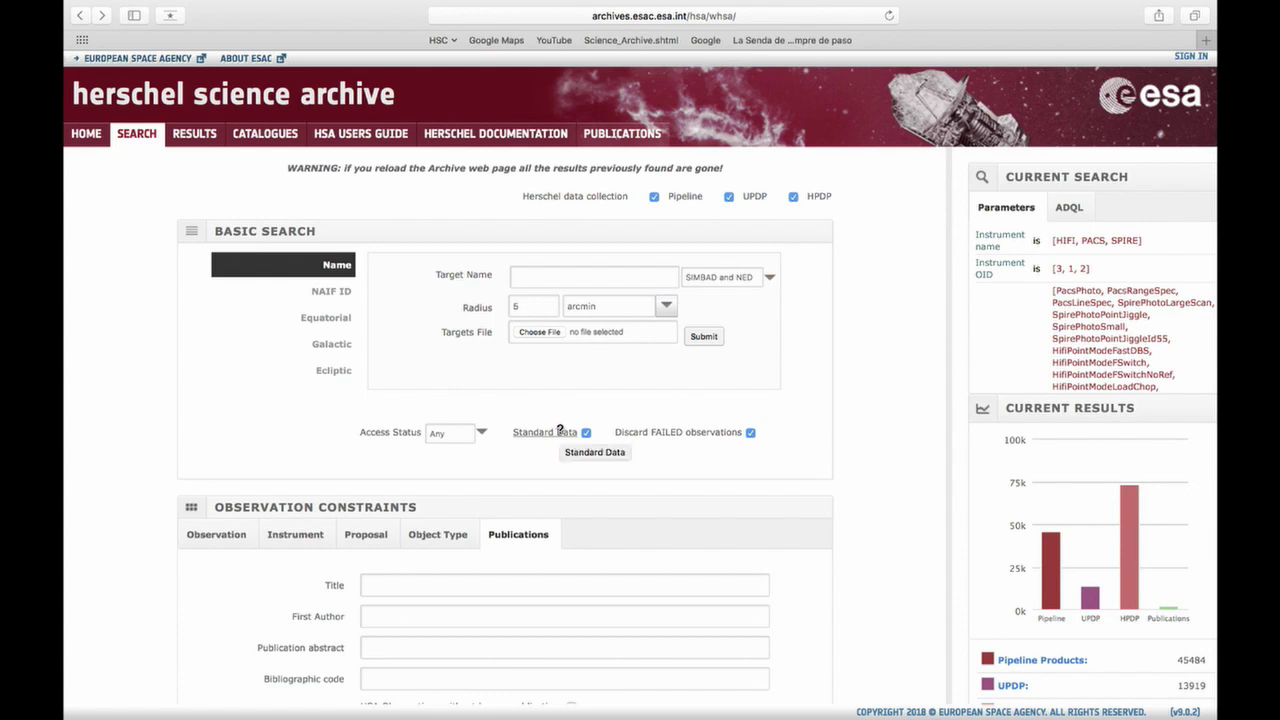
pyautogui.moveTo(750, 432)
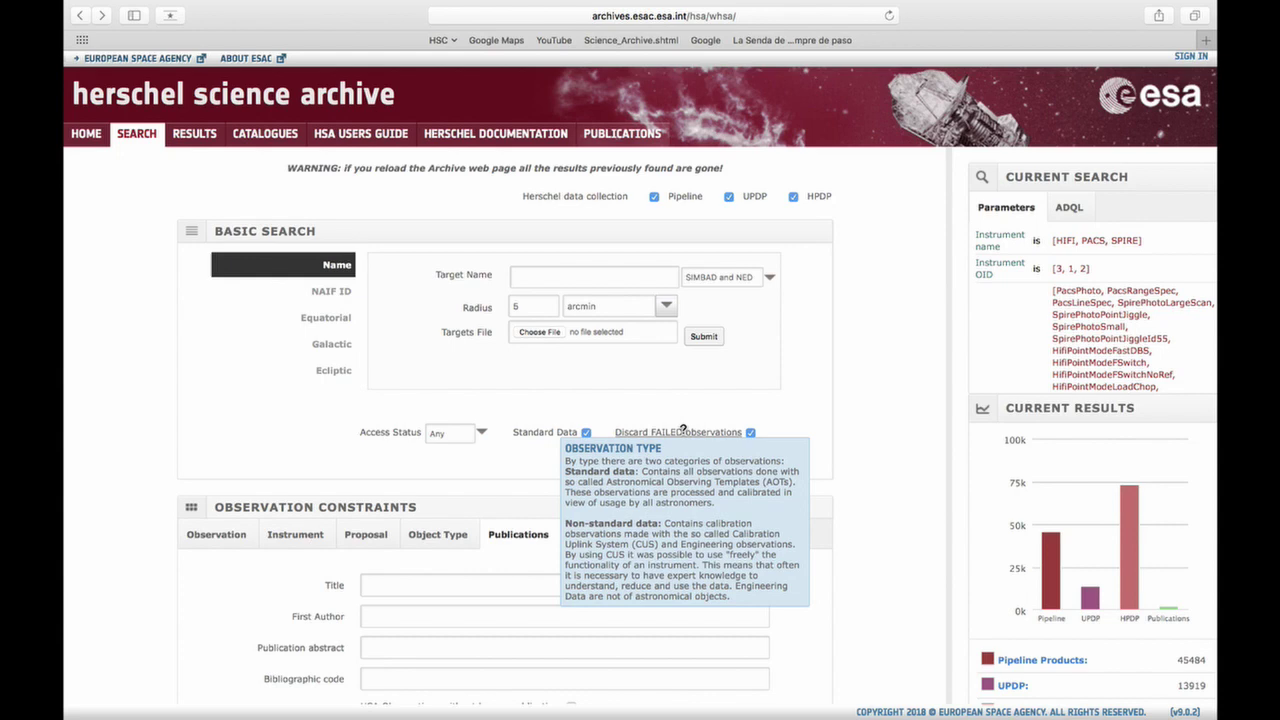
pyautogui.moveTo(678, 432)
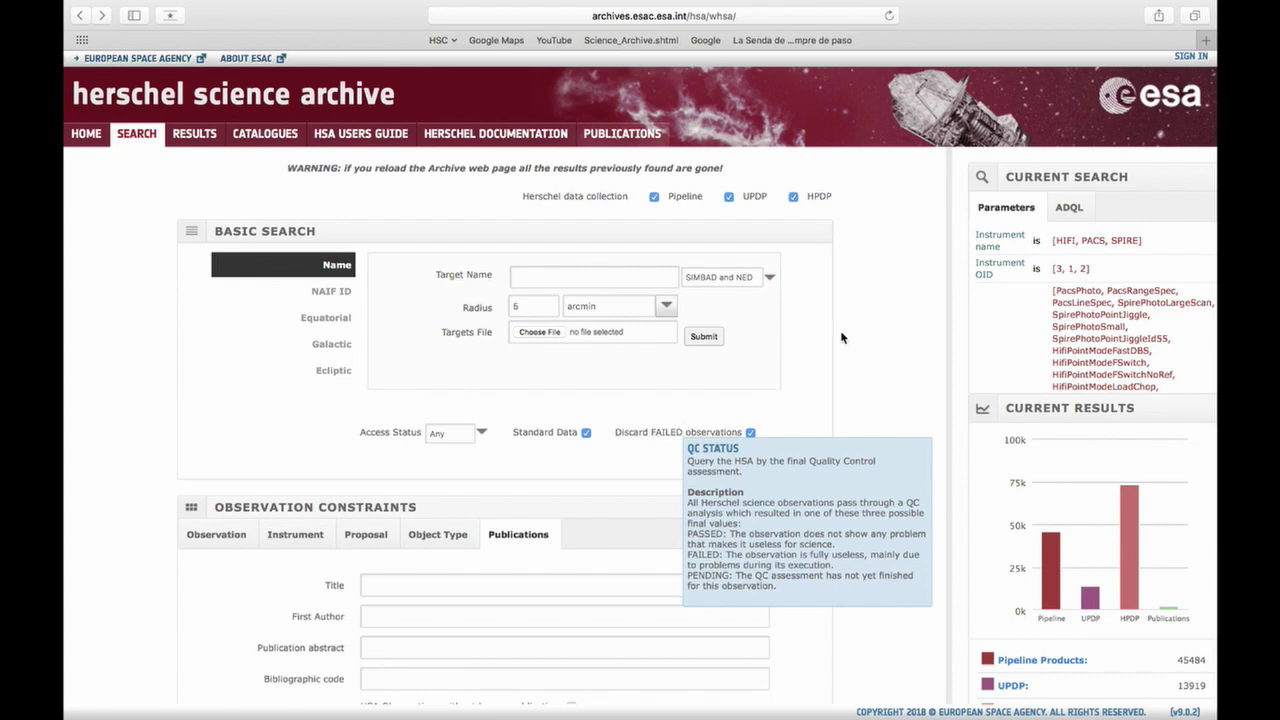
pyautogui.scroll(-1, 1013, 334)
pyautogui.scroll(-2, 1013, 334)
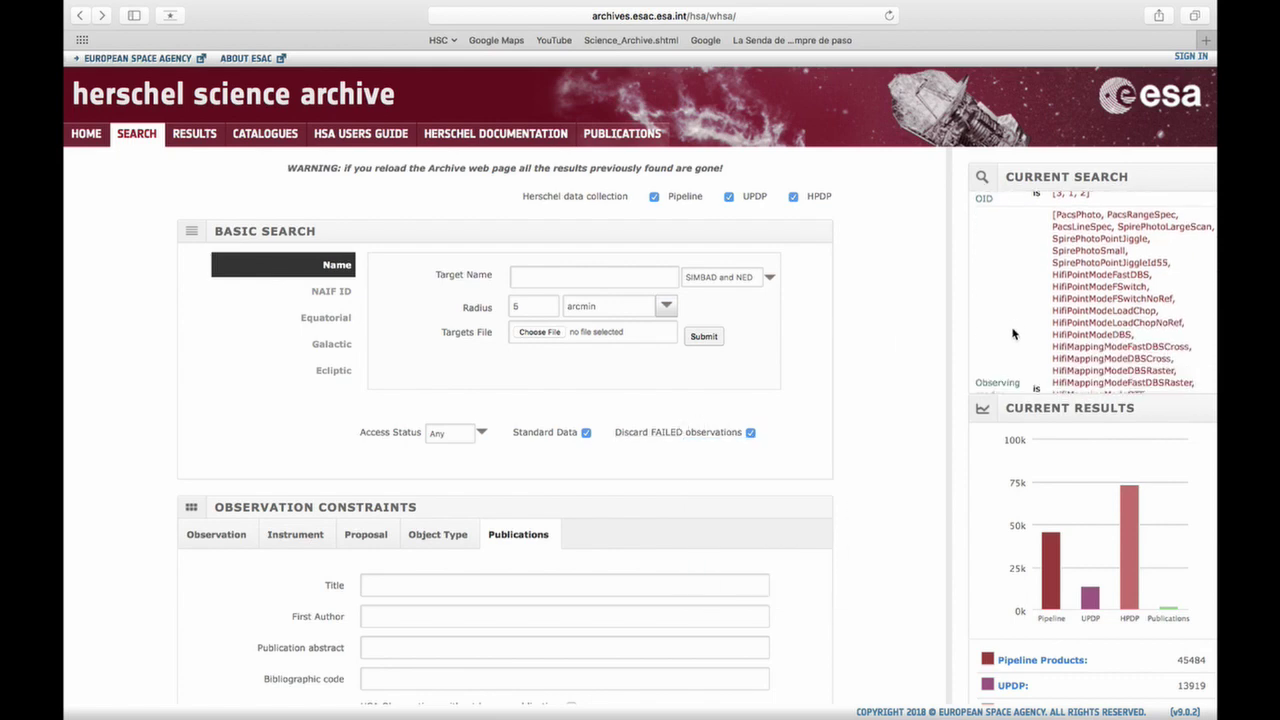
pyautogui.scroll(-2, 1013, 334)
pyautogui.scroll(-2, 1013, 334)
pyautogui.scroll(-2, 1013, 334)
pyautogui.scroll(-3, 1013, 334)
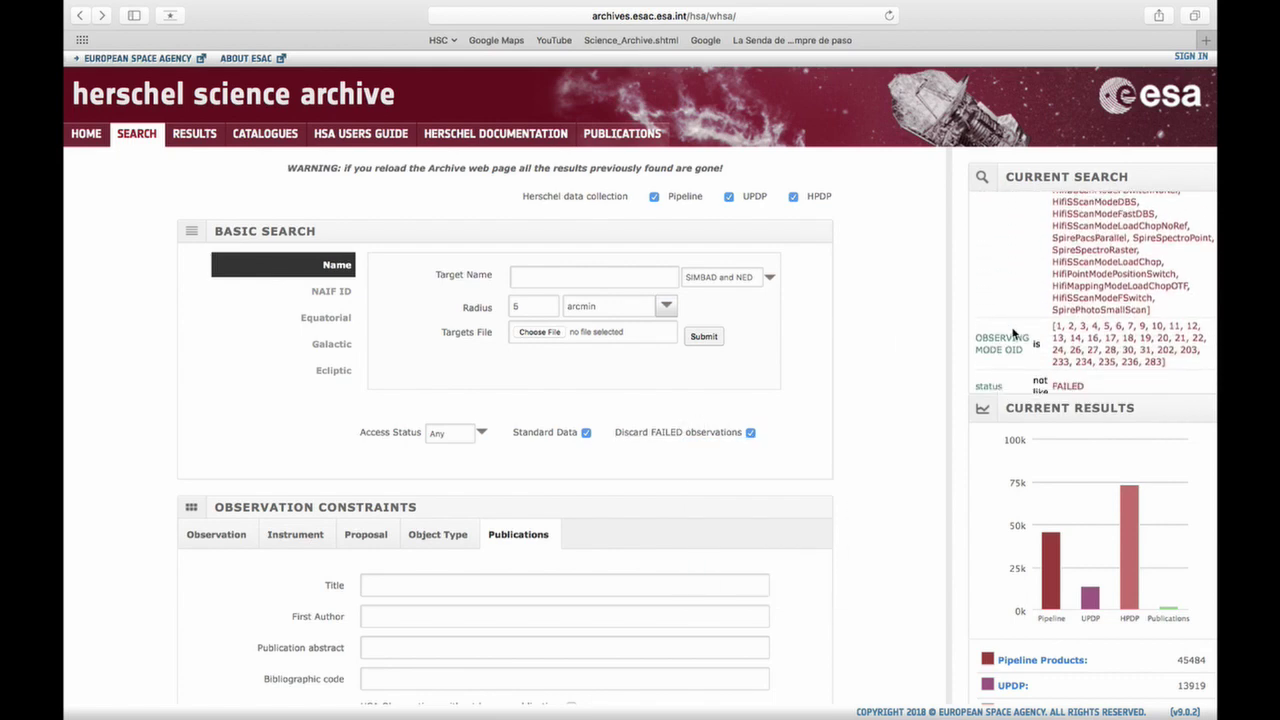
pyautogui.scroll(-2, 1013, 334)
pyautogui.scroll(-2, 1013, 334)
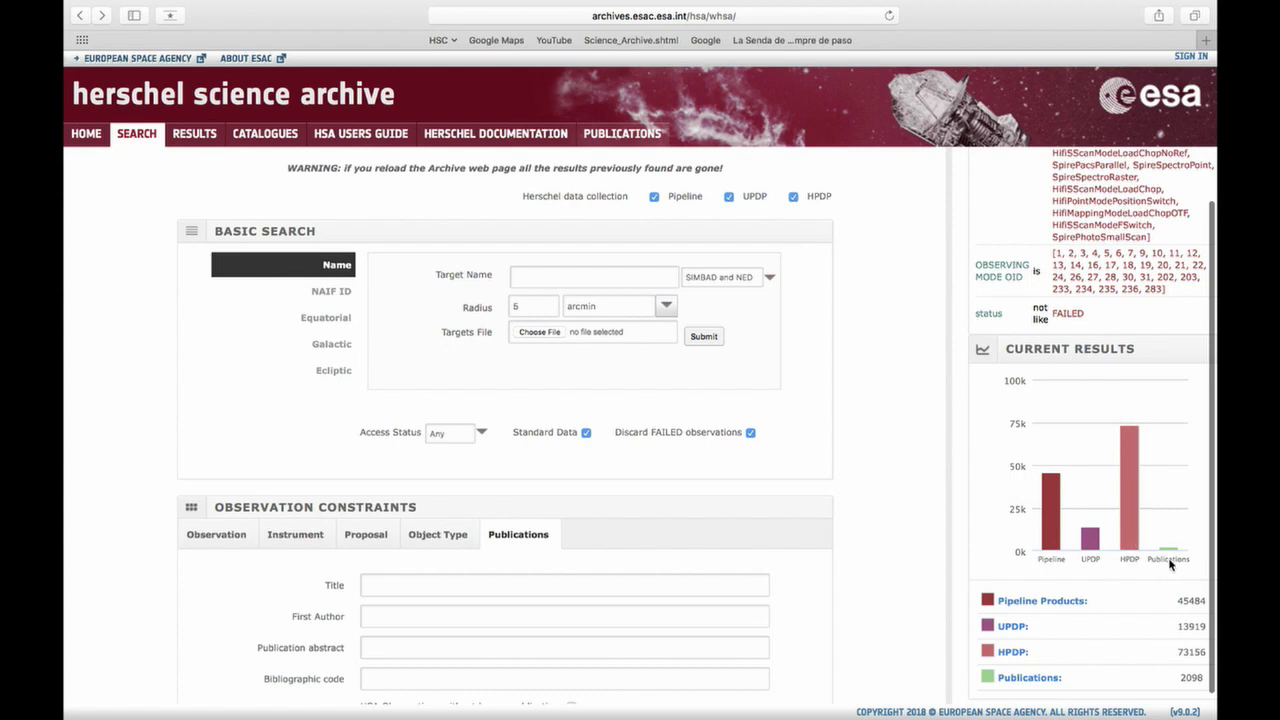
pyautogui.moveTo(1050, 512)
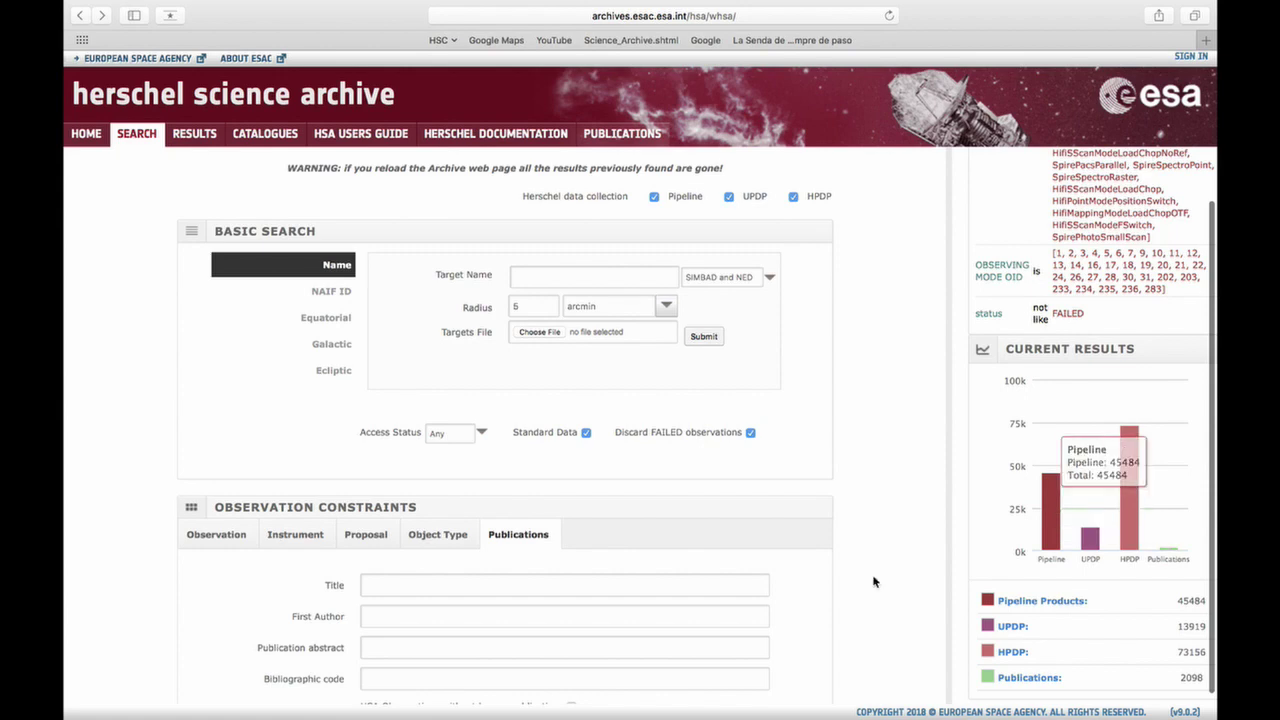
pyautogui.scroll(-2, 874, 583)
pyautogui.scroll(-3, 874, 583)
pyautogui.scroll(-3, 873, 581)
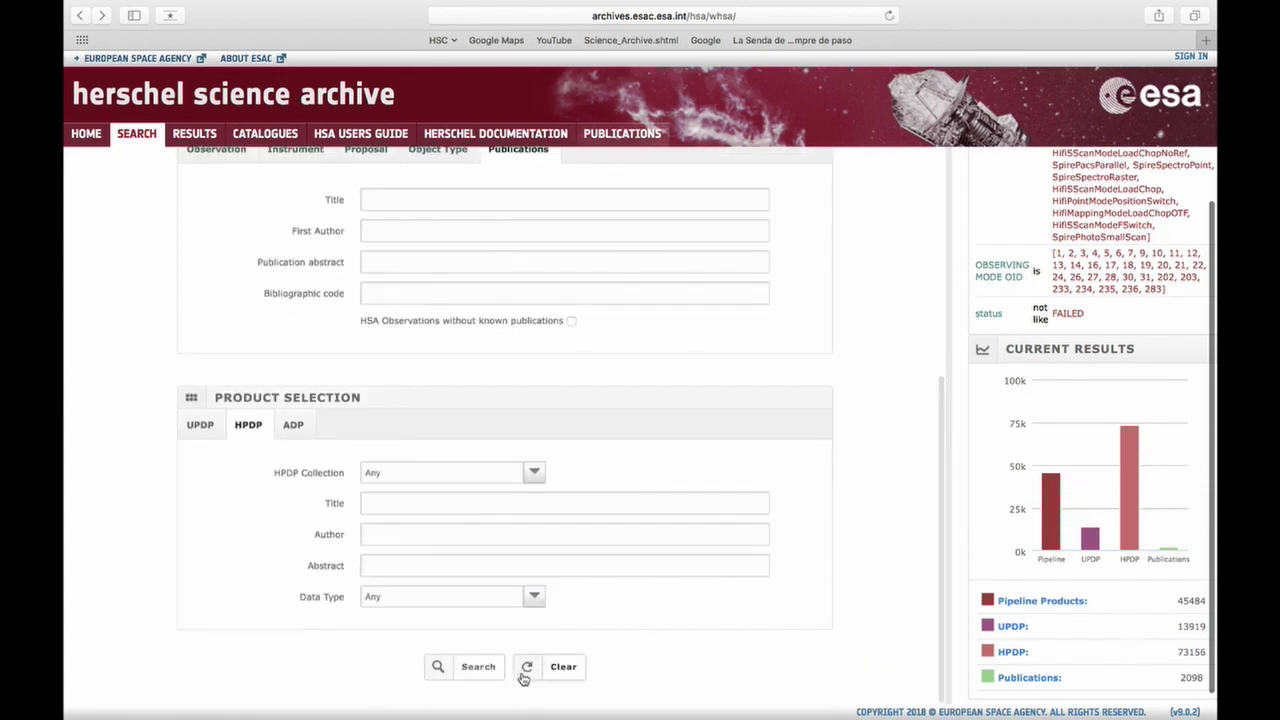
# Clear the search form and enter 'Dz Cha' as the target name.
pyautogui.click(556, 667)
pyautogui.scroll(2, 871, 466)
pyautogui.scroll(3, 871, 466)
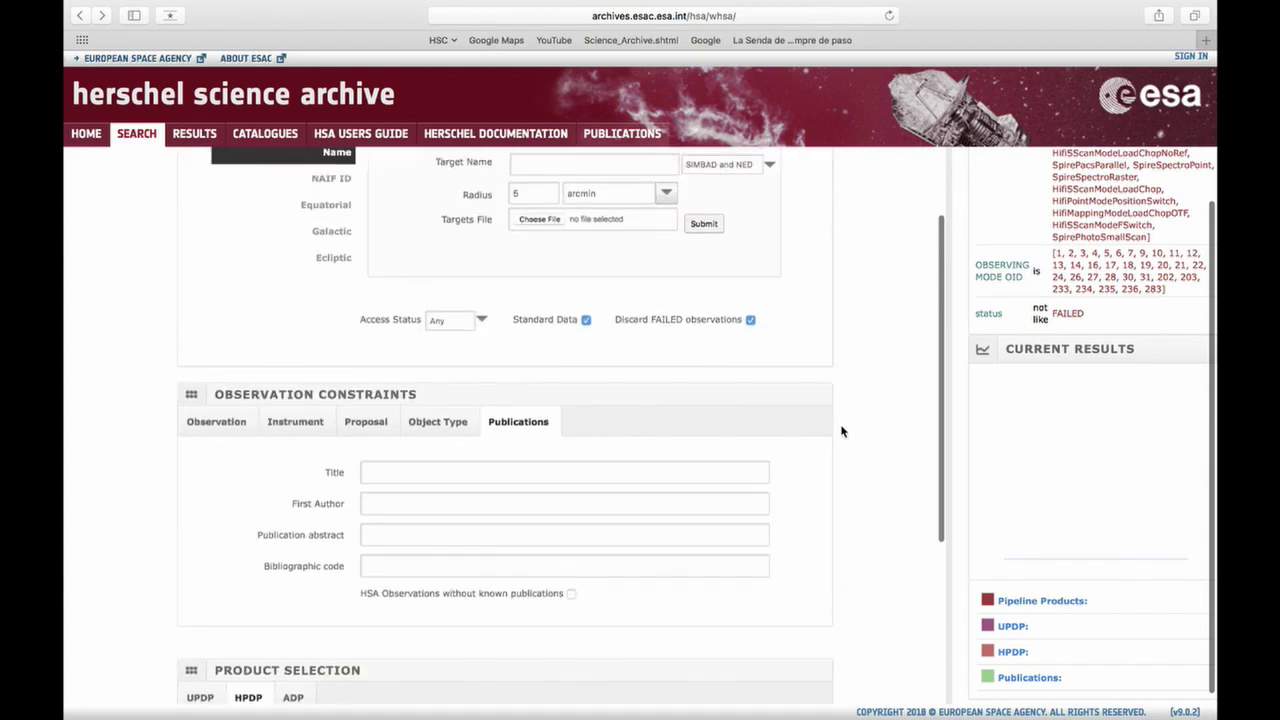
pyautogui.scroll(3, 840, 429)
pyautogui.click(600, 276)
pyautogui.write('Dz')
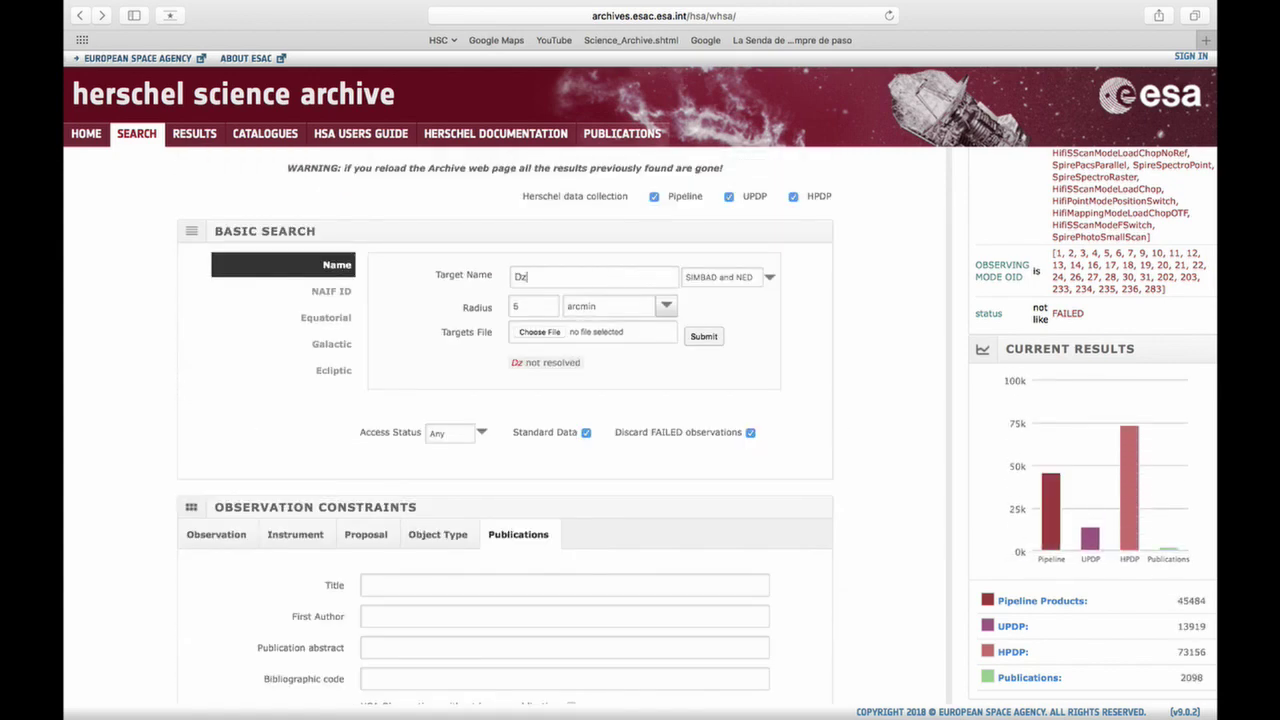
pyautogui.write(' Cha')
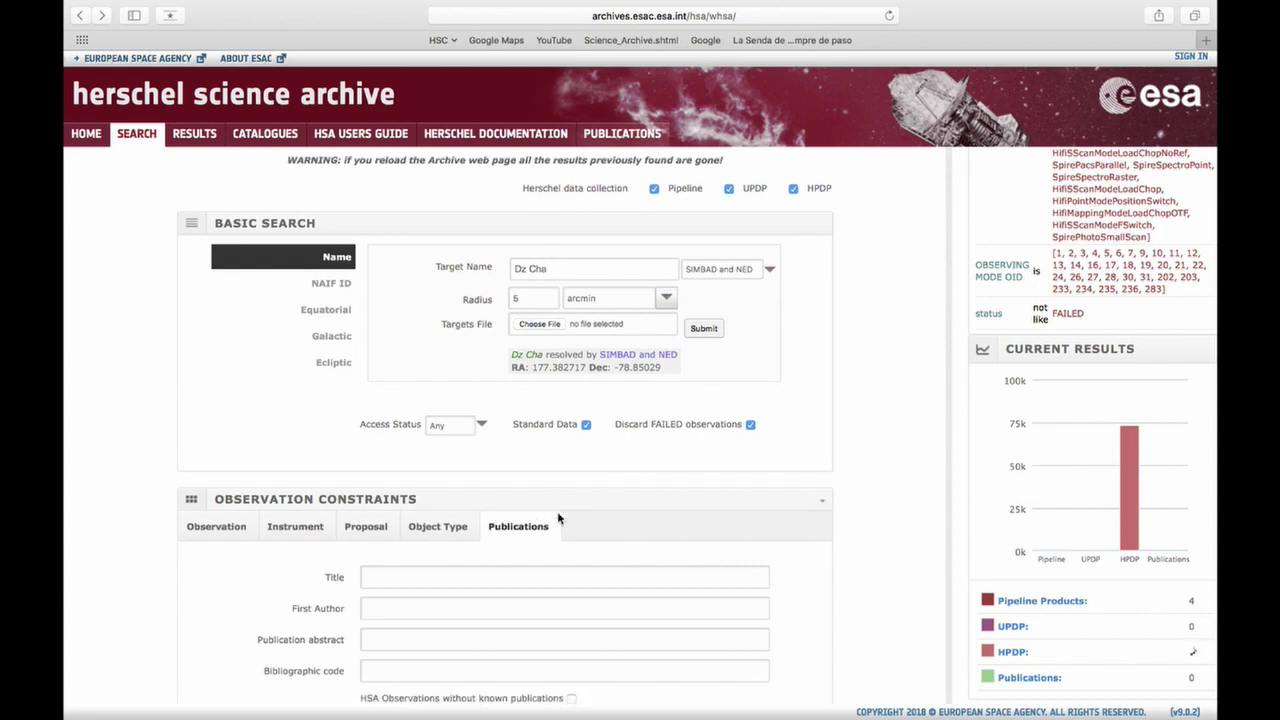
# Restrict results to HSA observations without known publications.
pyautogui.scroll(-3, 557, 515)
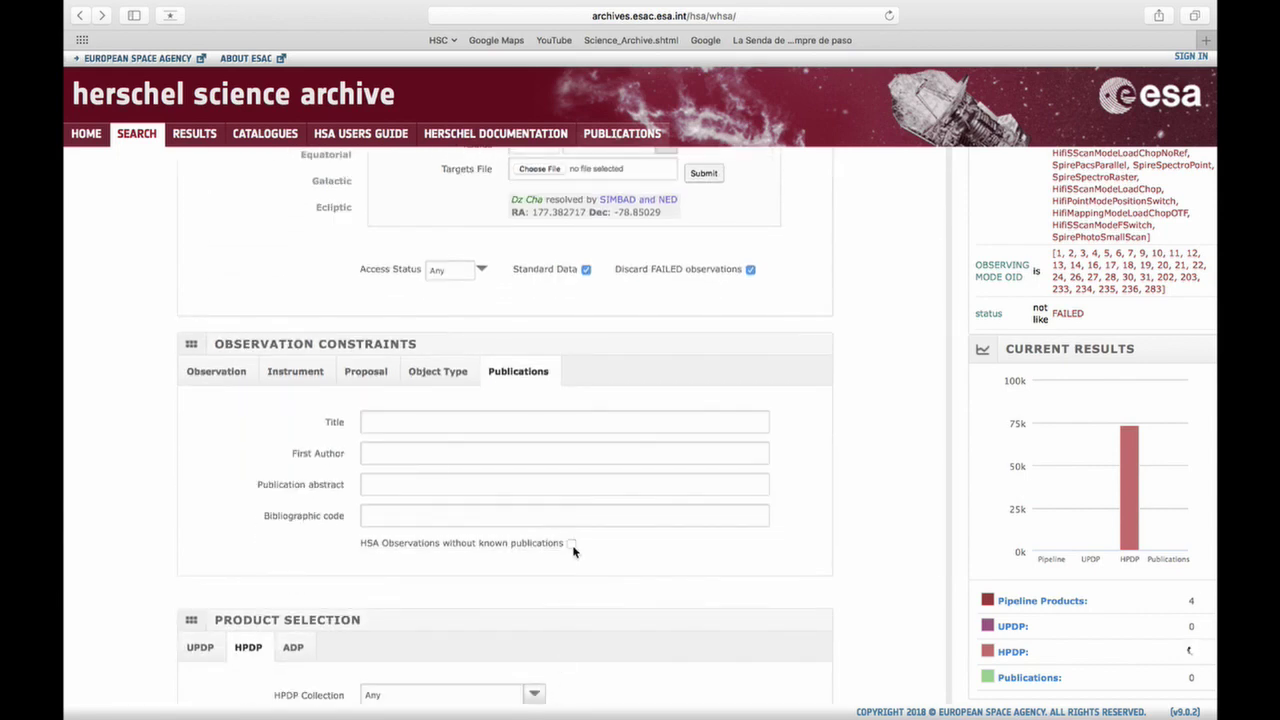
pyautogui.click(572, 545)
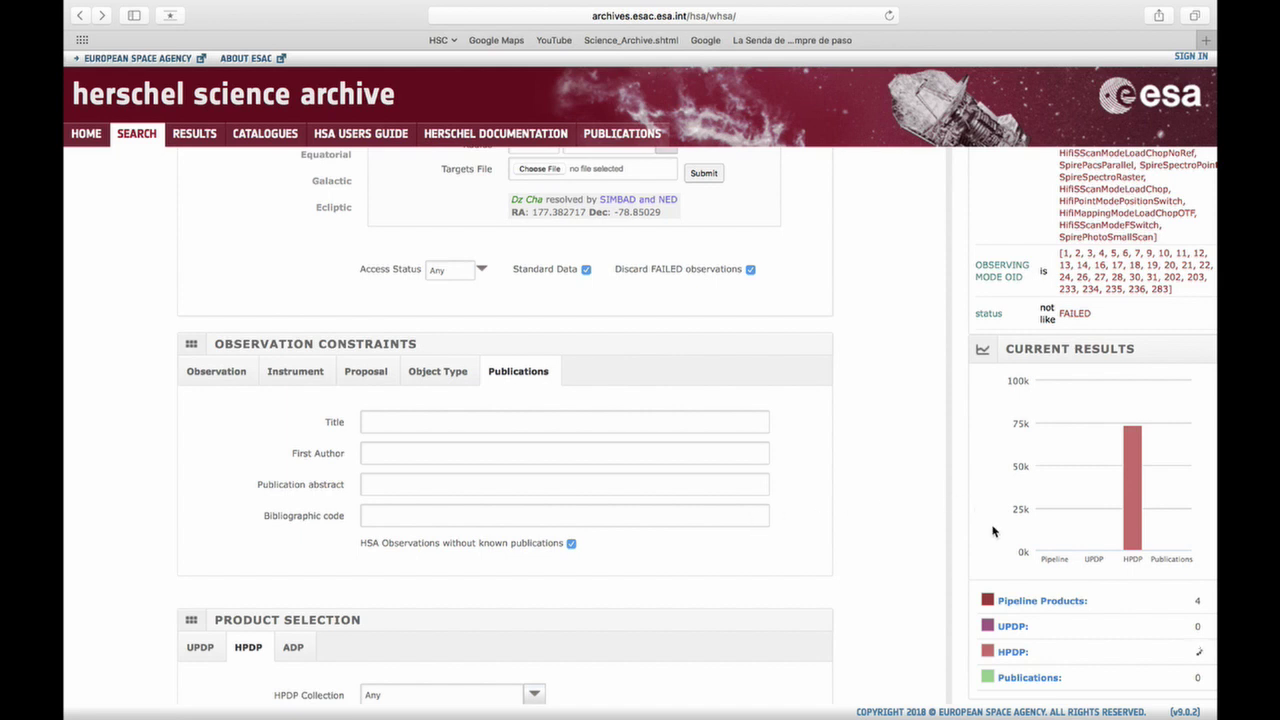
pyautogui.scroll(-1, 991, 531)
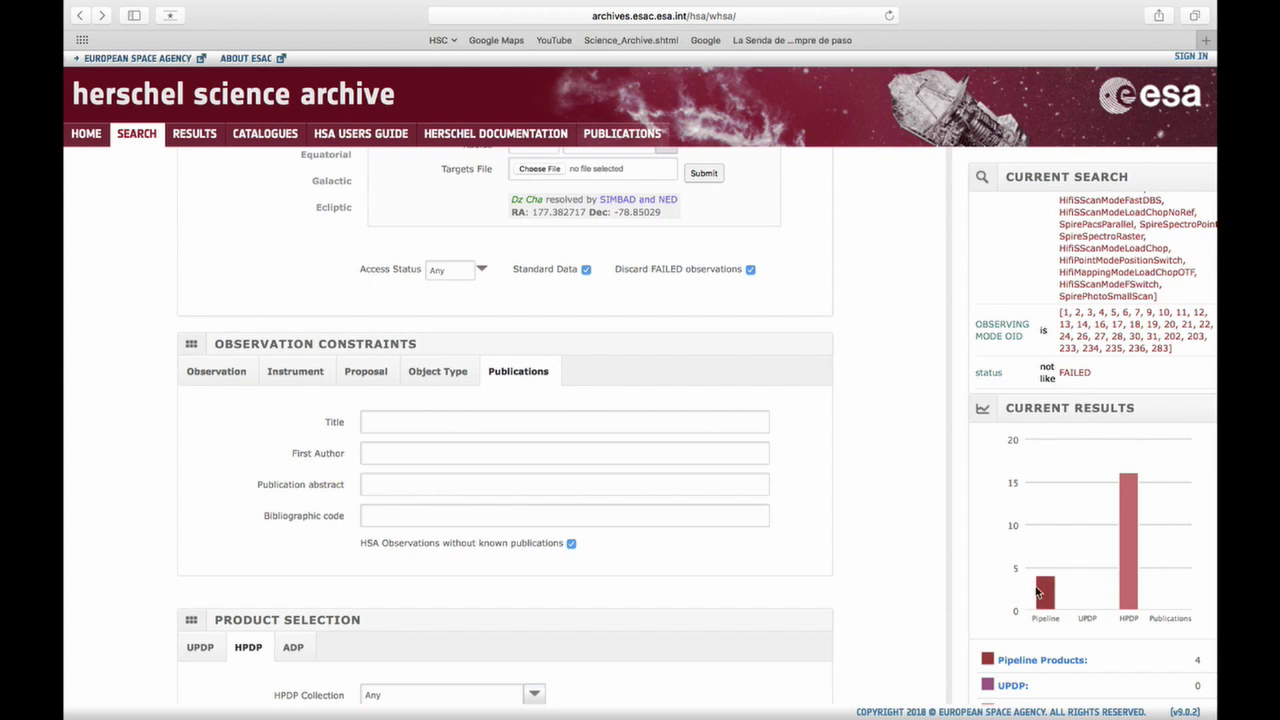
pyautogui.scroll(-1, 1037, 592)
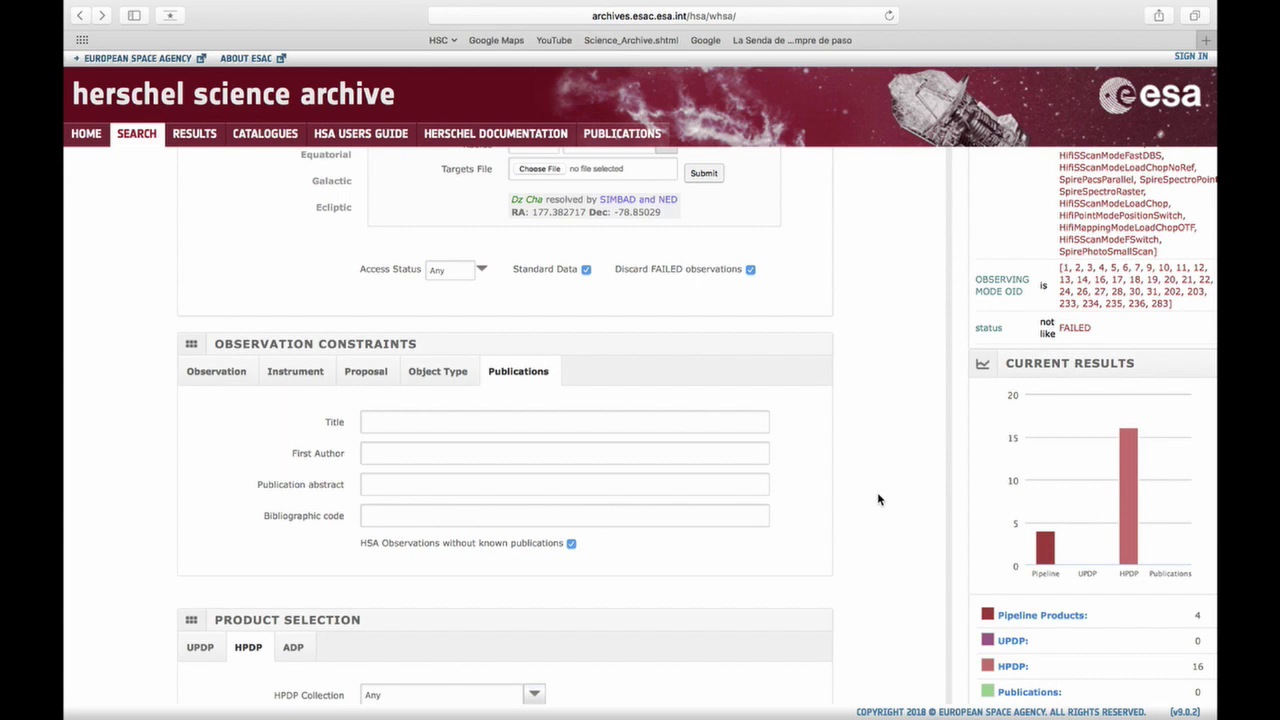
# Reset every field with the Clear button and return to the Basic Search panel.
pyautogui.scroll(-3, 877, 493)
pyautogui.scroll(-3, 877, 493)
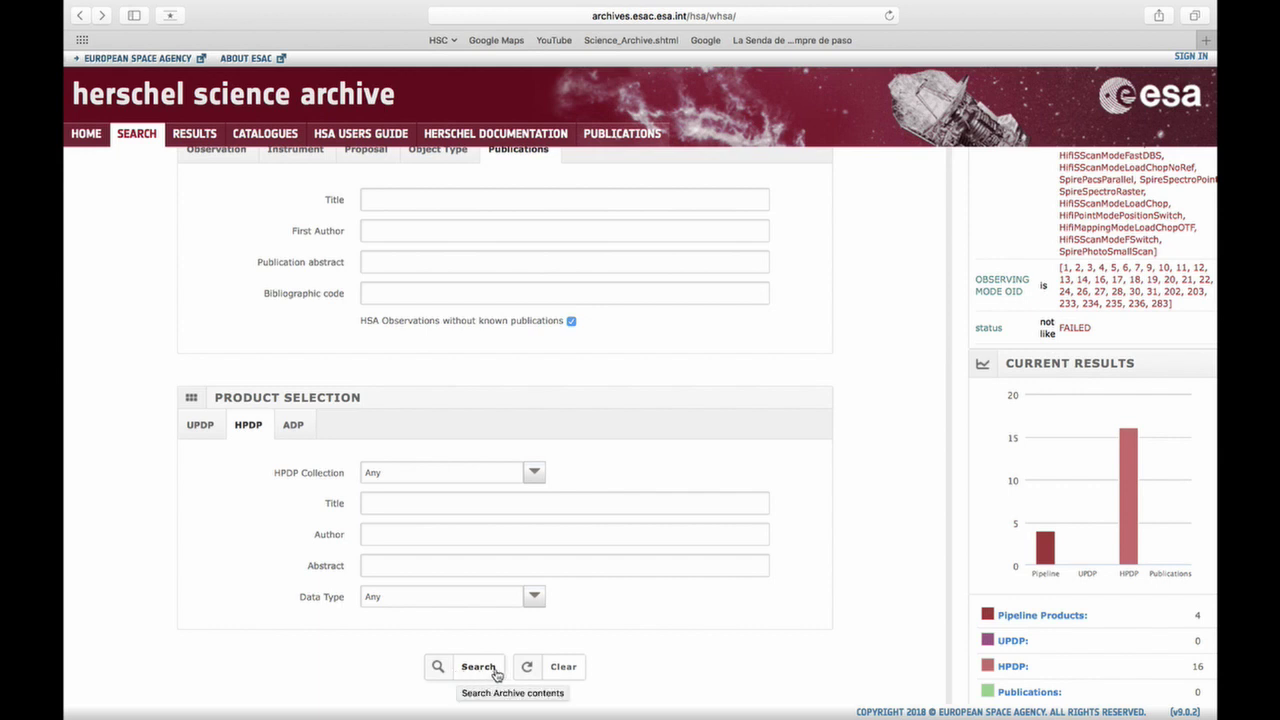
pyautogui.click(573, 670)
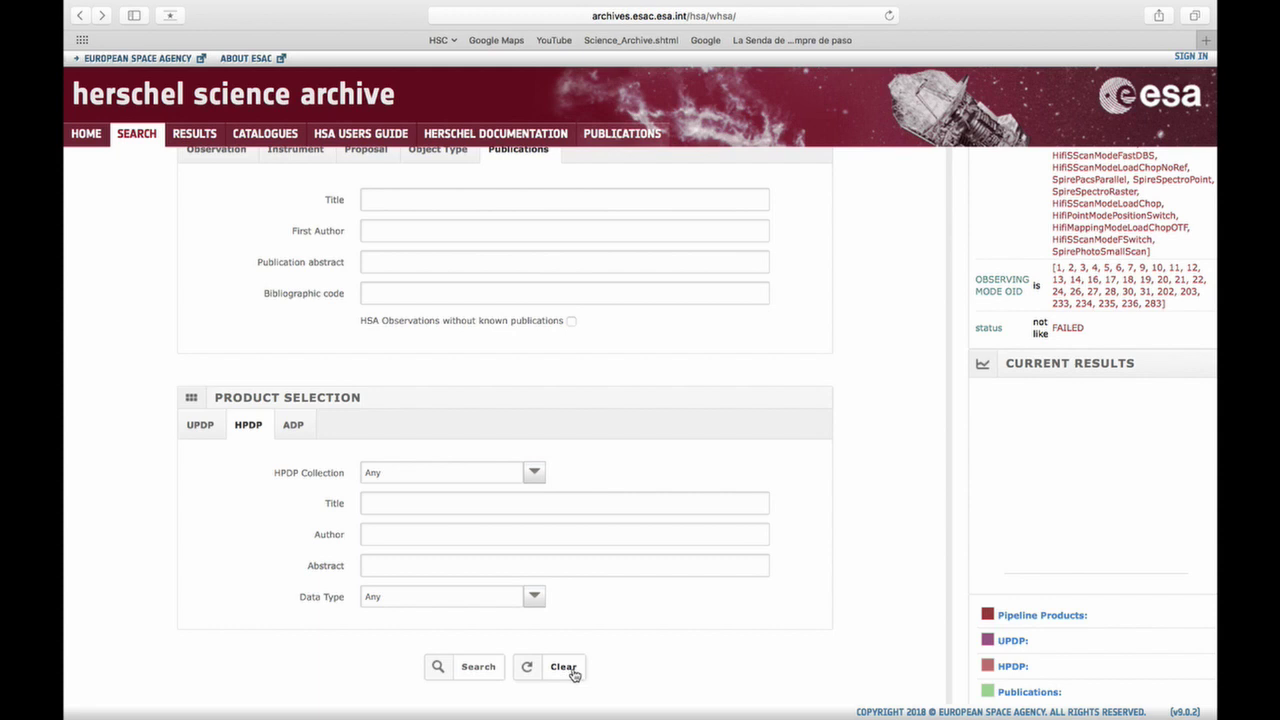
pyautogui.scroll(3, 688, 540)
pyautogui.scroll(3, 688, 540)
pyautogui.scroll(-5, 688, 540)
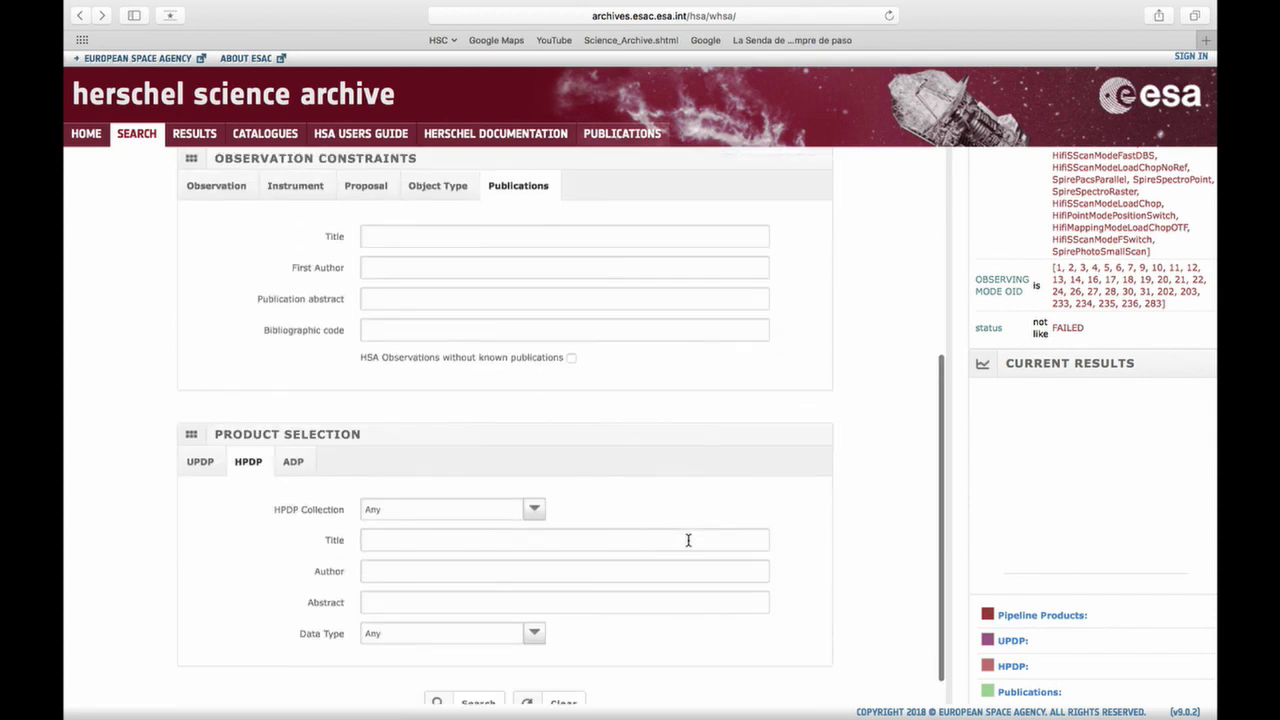
pyautogui.scroll(-2, 688, 540)
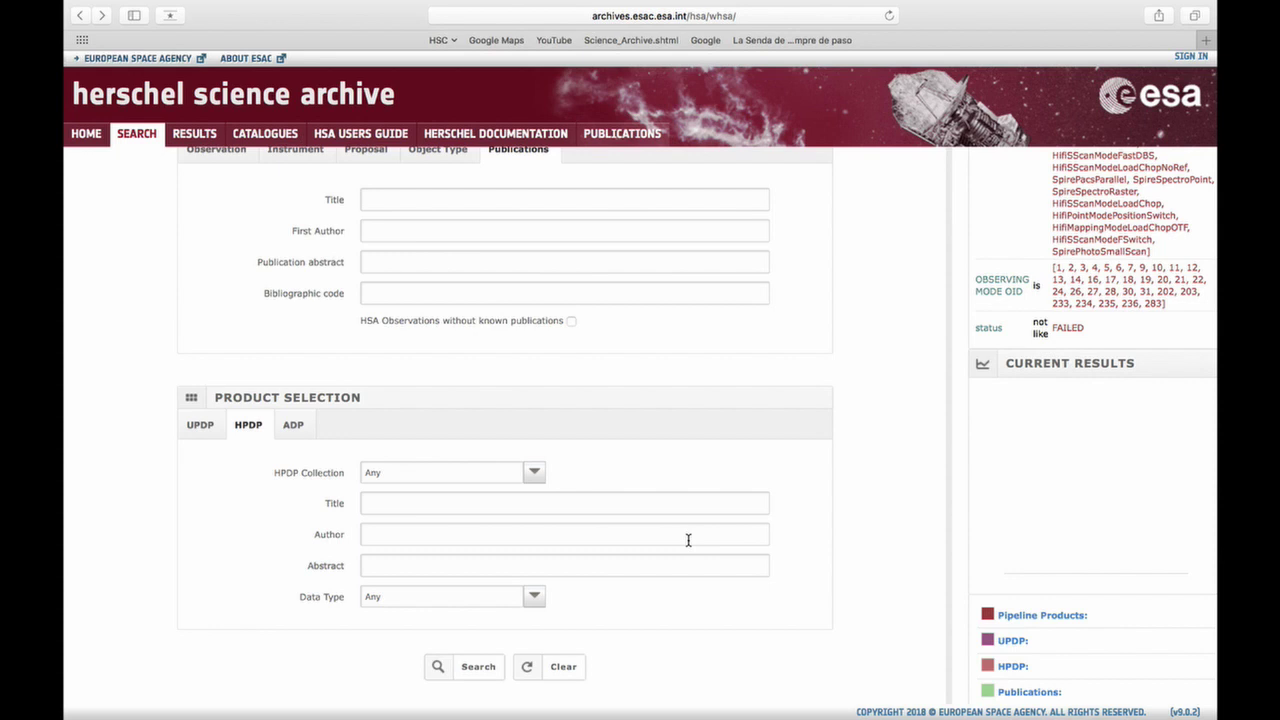
pyautogui.scroll(2, 658, 434)
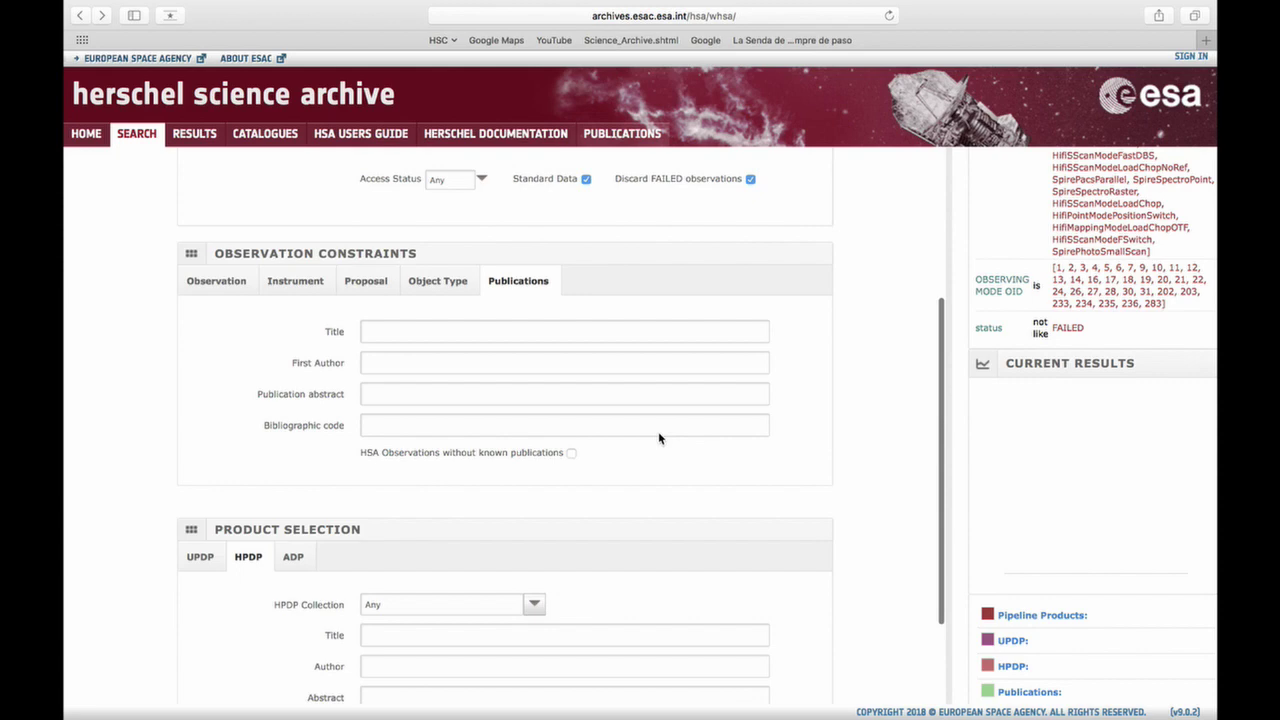
pyautogui.scroll(3, 658, 434)
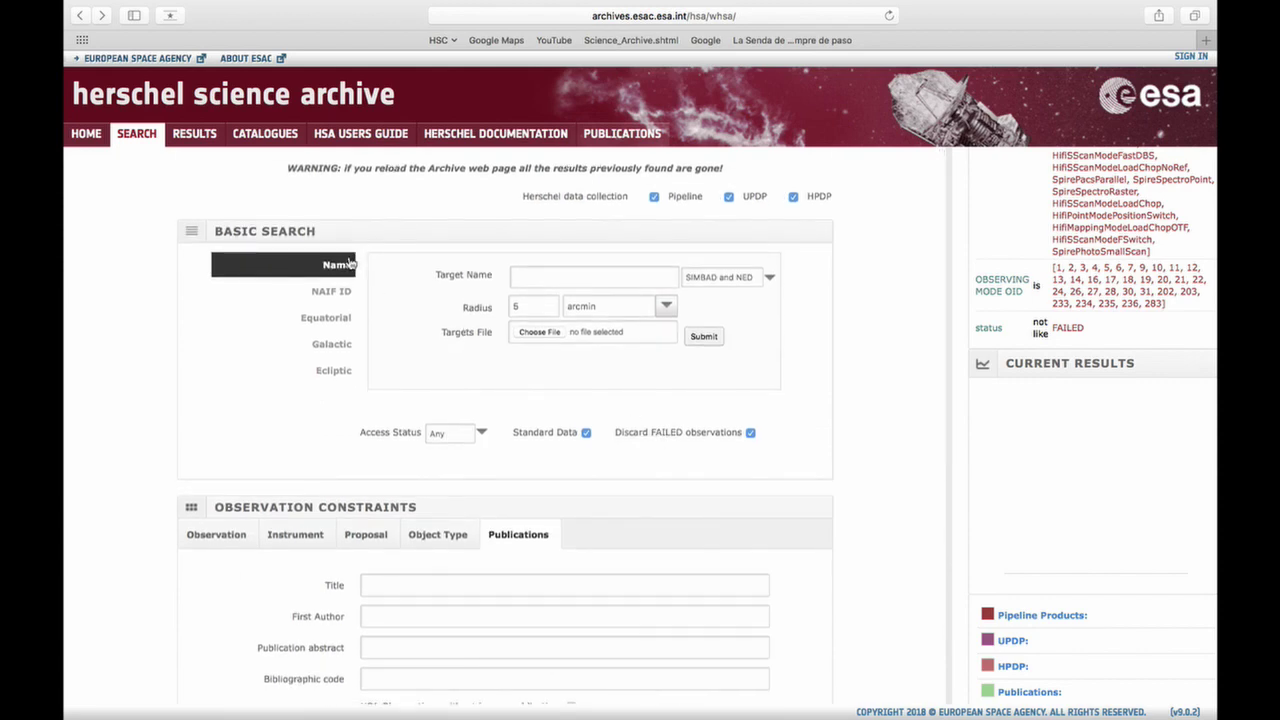
# Switch to CATALOGUES and browse the Photometric and Spectral Line catalogue lists.
pyautogui.click(258, 136)
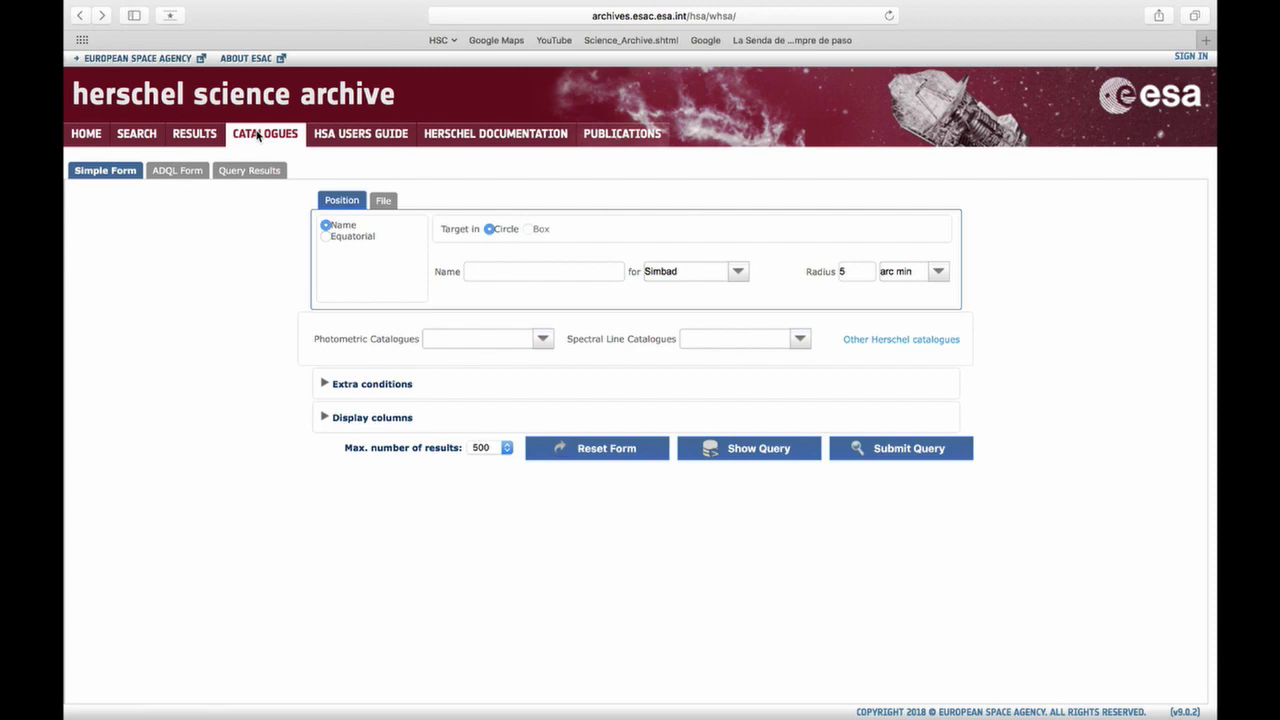
pyautogui.click(543, 340)
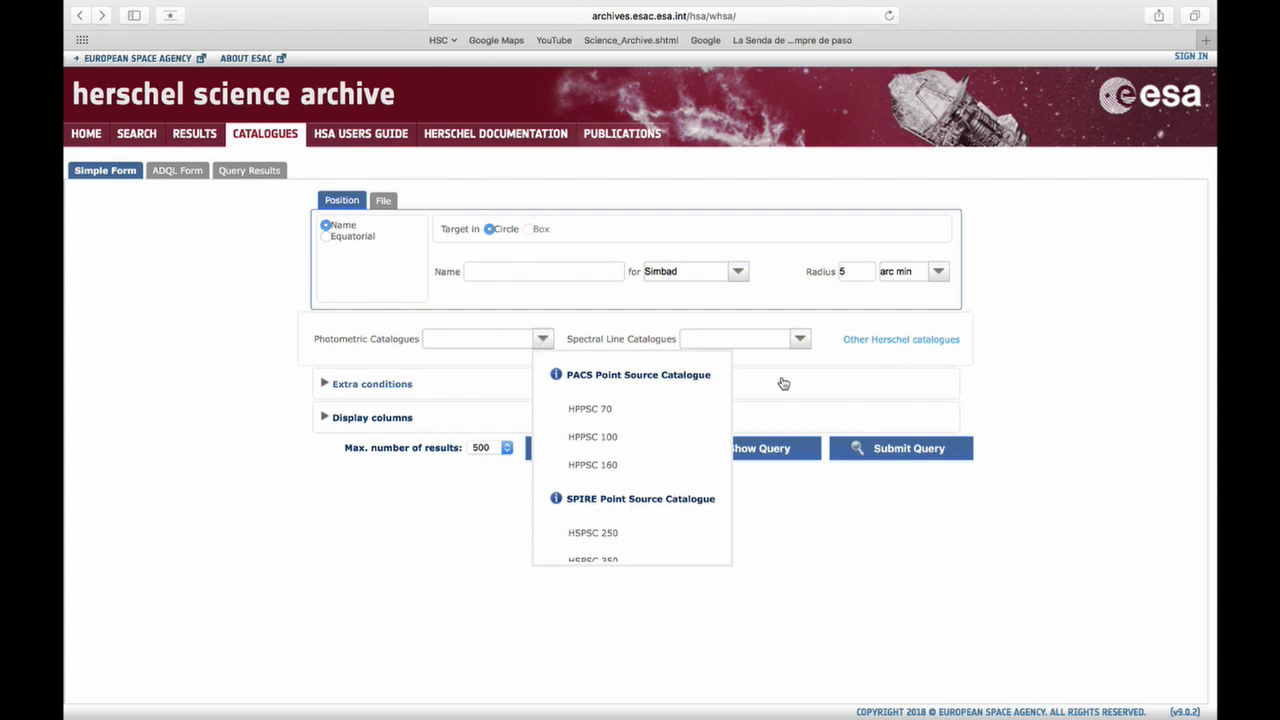
pyautogui.click(801, 340)
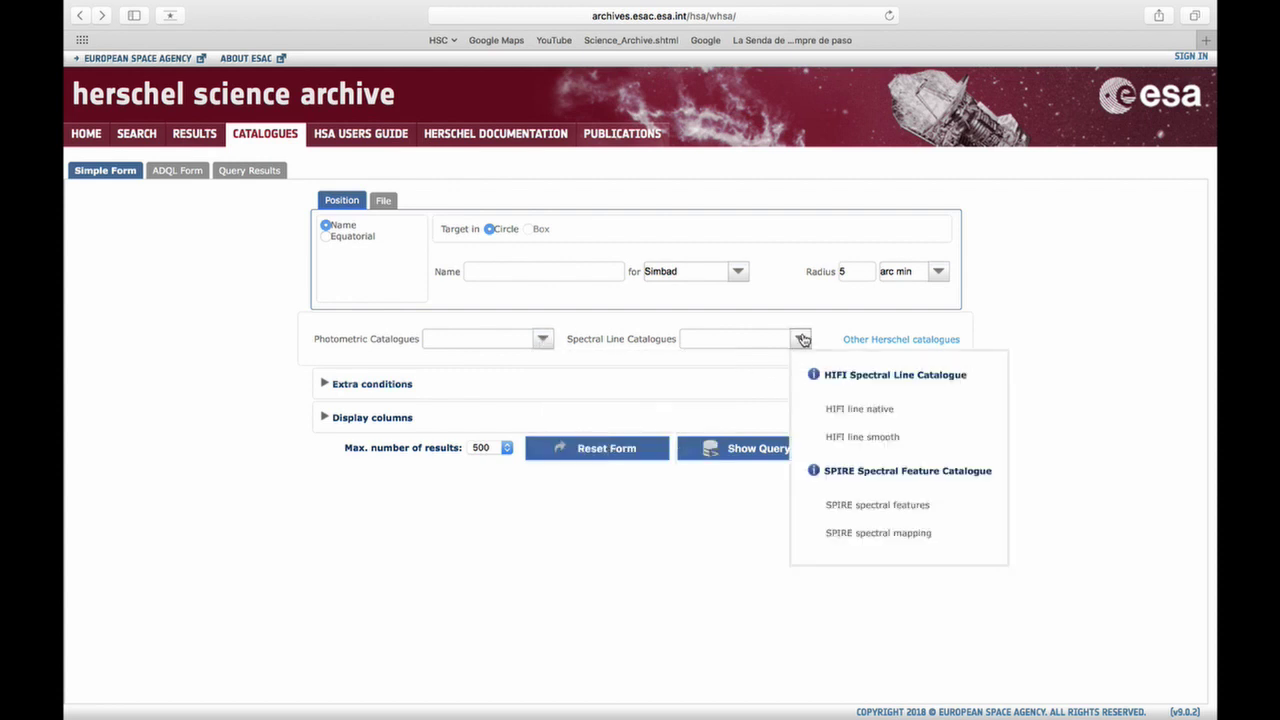
pyautogui.click(542, 527)
pyautogui.click(467, 280)
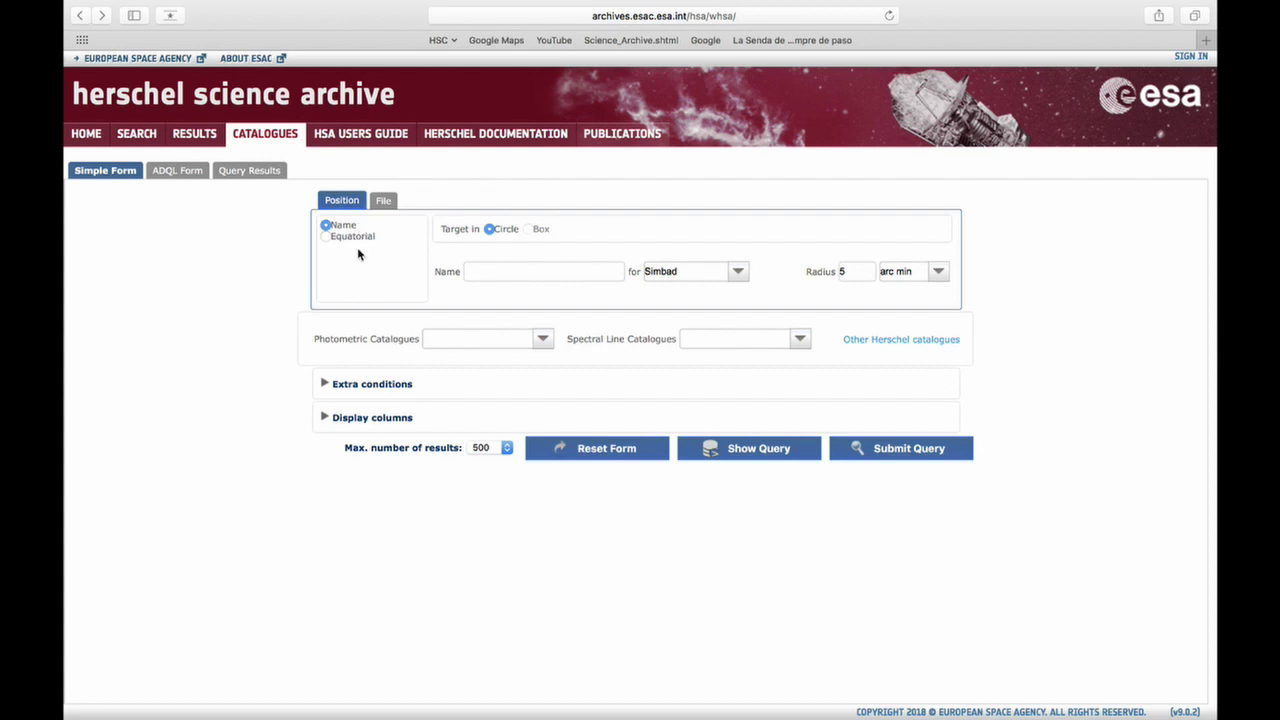
pyautogui.click(543, 339)
# Choose the HPPSC 70 photometric catalogue and expand its Display columns with all columns selected.
pyautogui.click(586, 409)
pyautogui.click(327, 382)
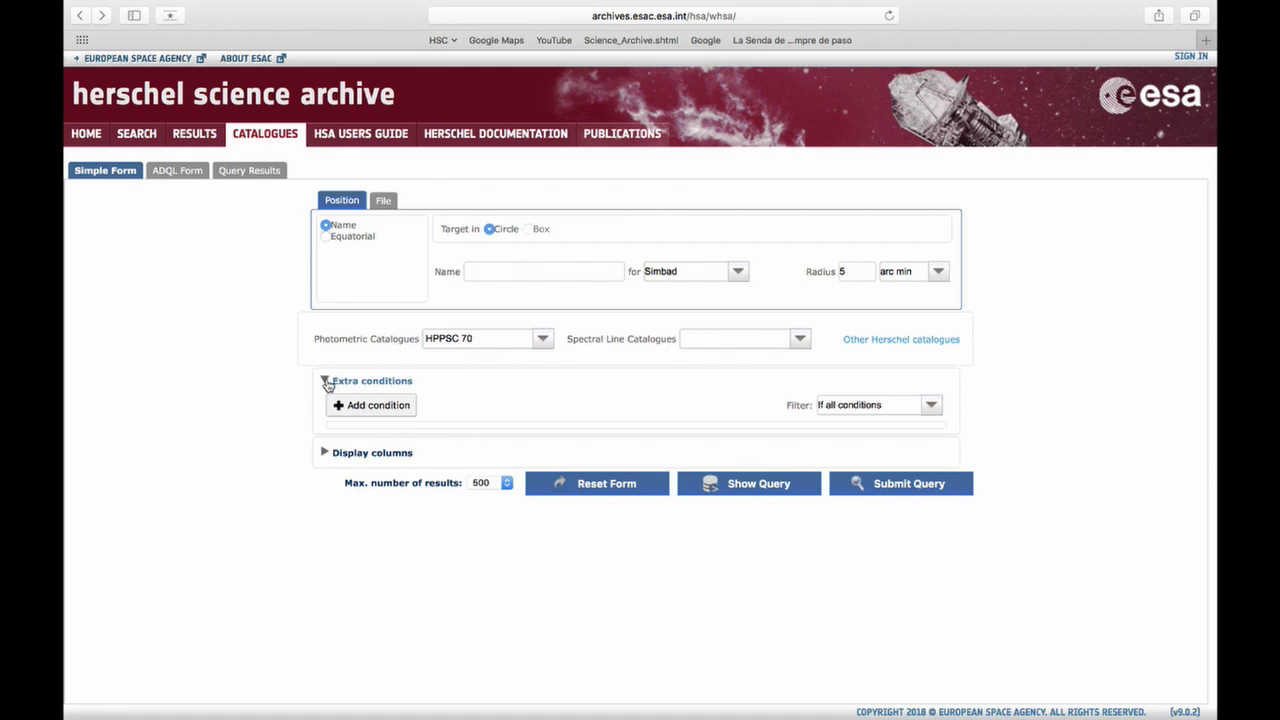
pyautogui.click(326, 382)
pyautogui.click(324, 414)
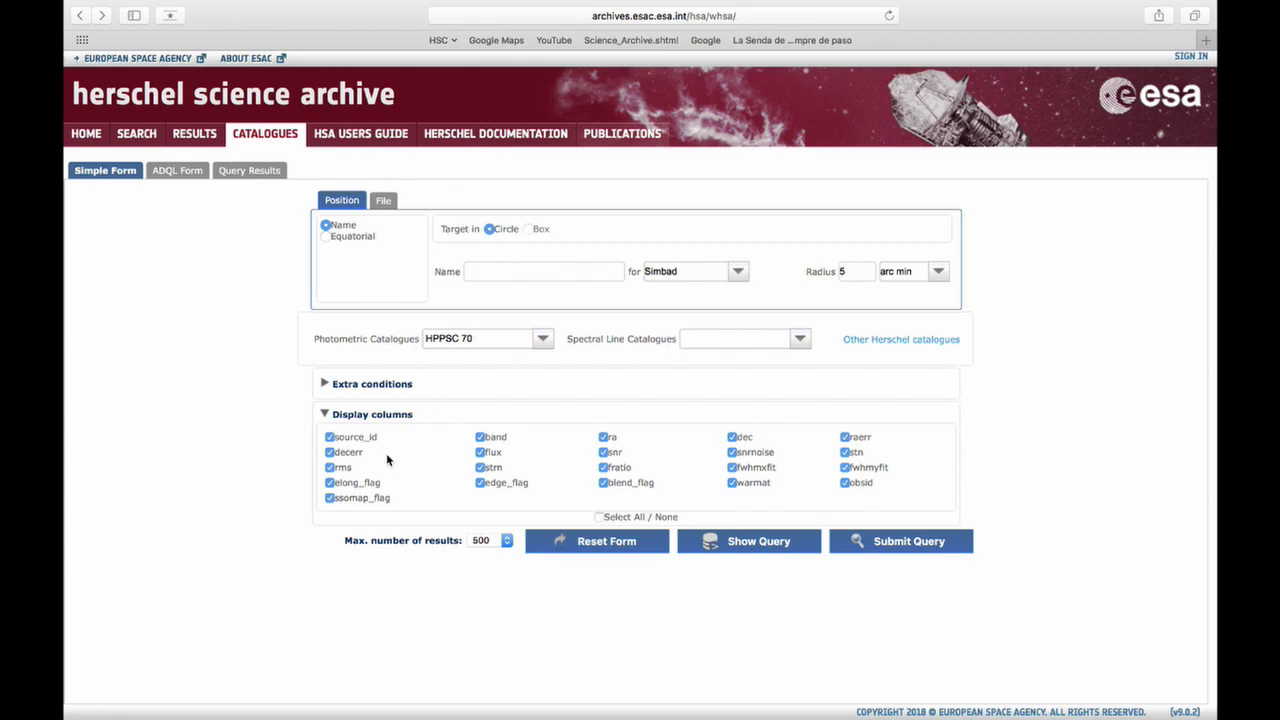
pyautogui.moveTo(388, 459)
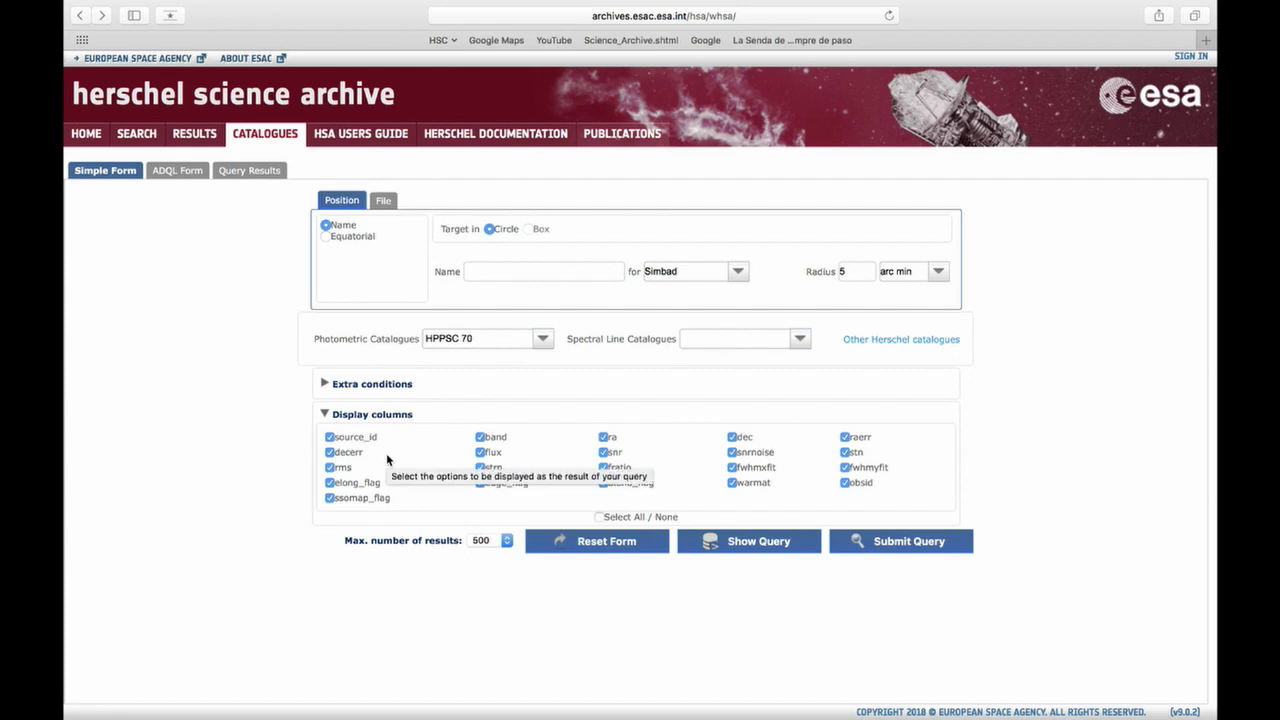
# Submit the HPPSC 70 query, review the download formats, and switch to the ADQL Form.
pyautogui.click(897, 543)
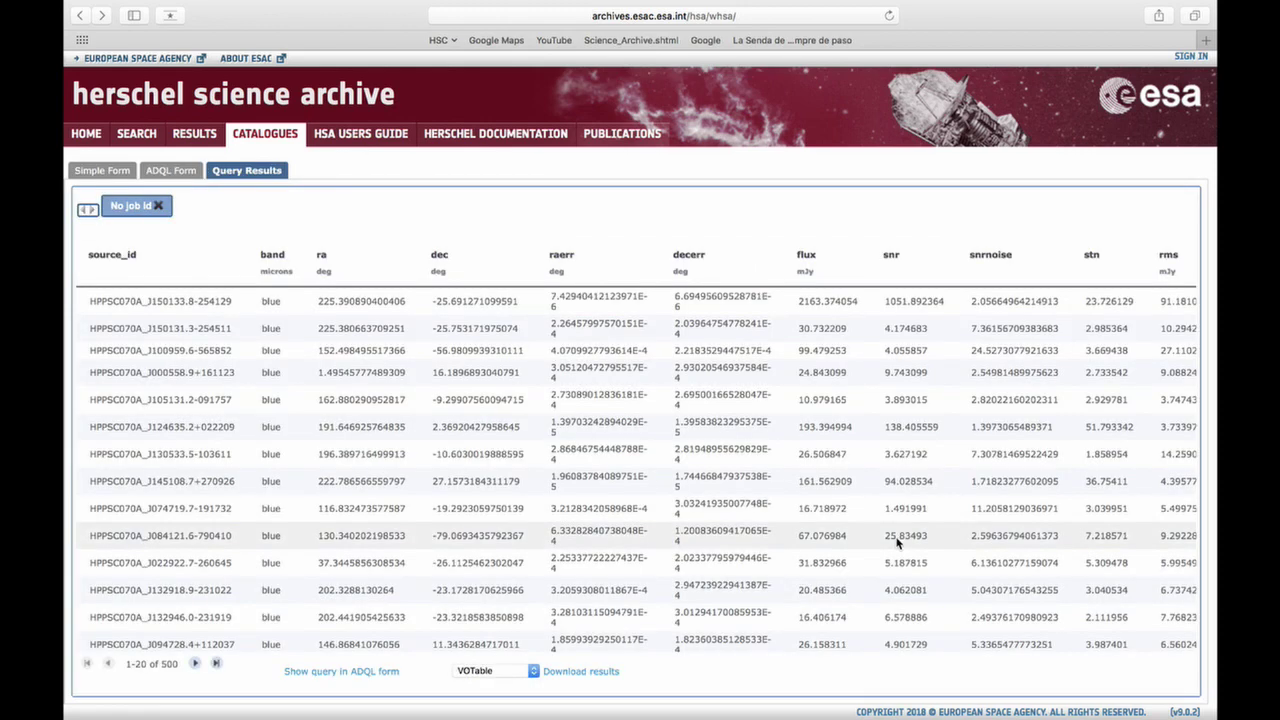
pyautogui.click(533, 671)
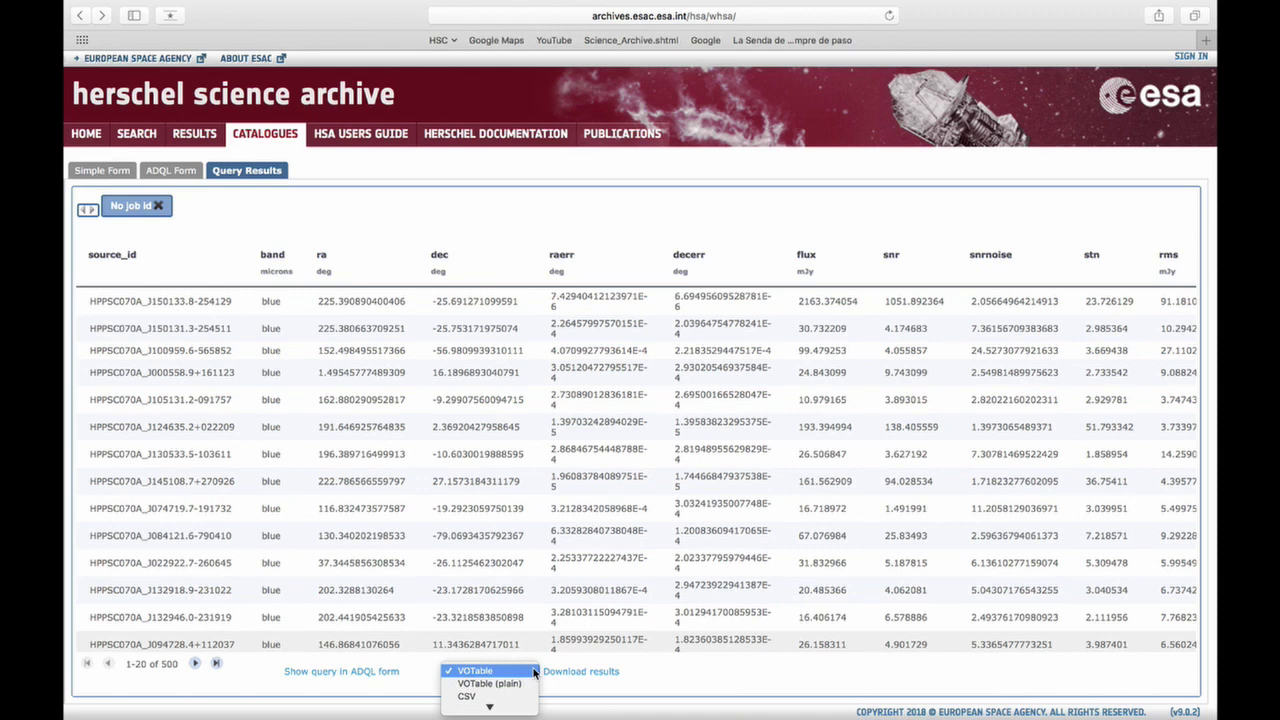
pyautogui.click(185, 173)
pyautogui.click(185, 172)
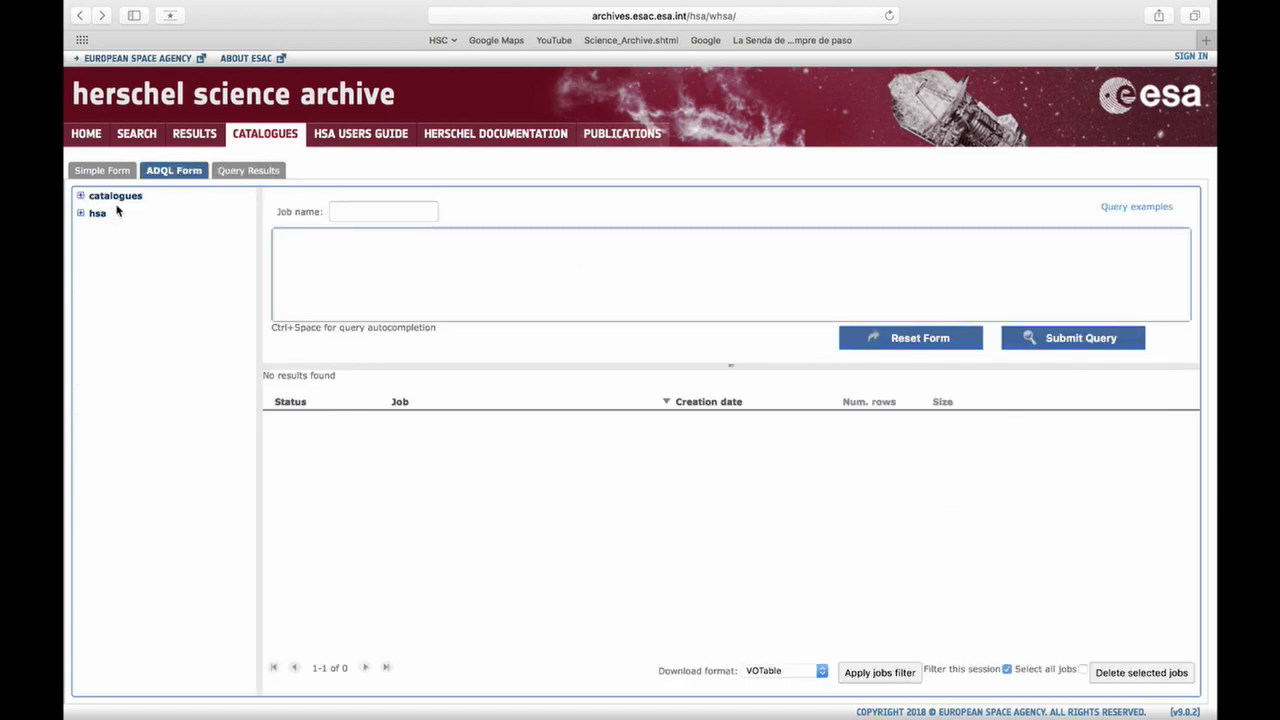
# Expand the catalogues and hsa schemas, preview the query examples, then switch to PUBLICATIONS.
pyautogui.click(80, 196)
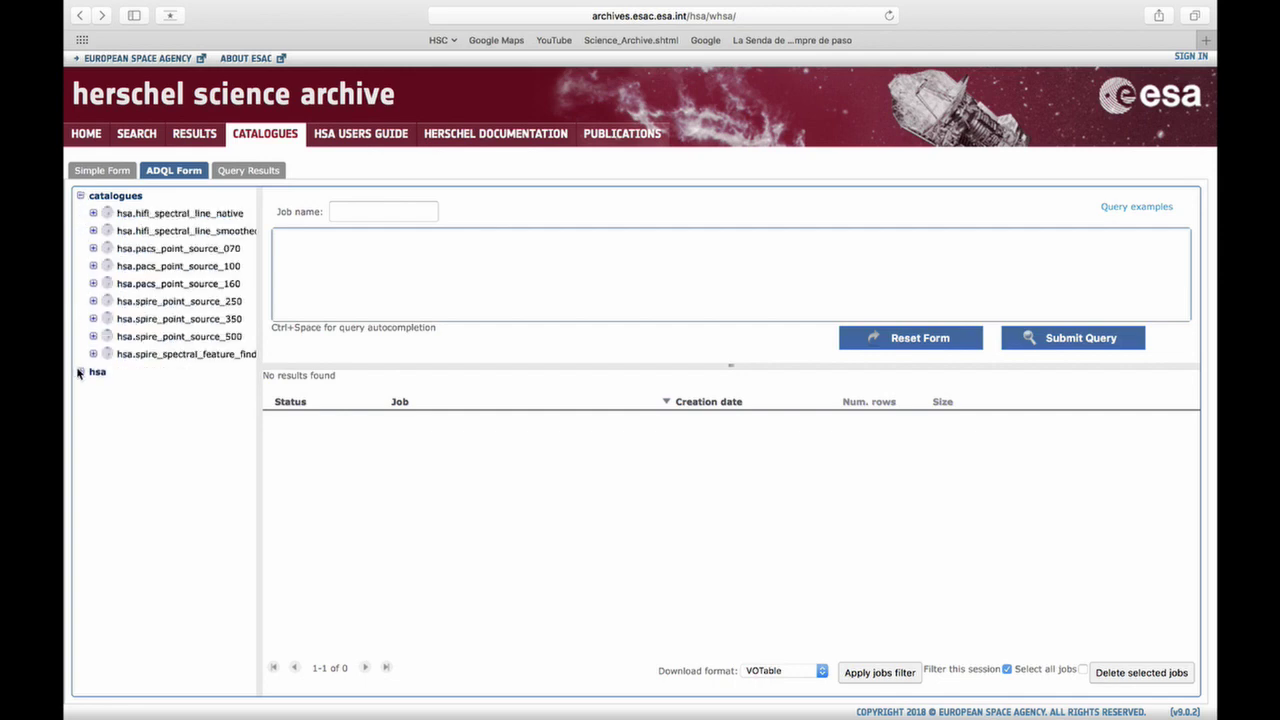
pyautogui.click(80, 372)
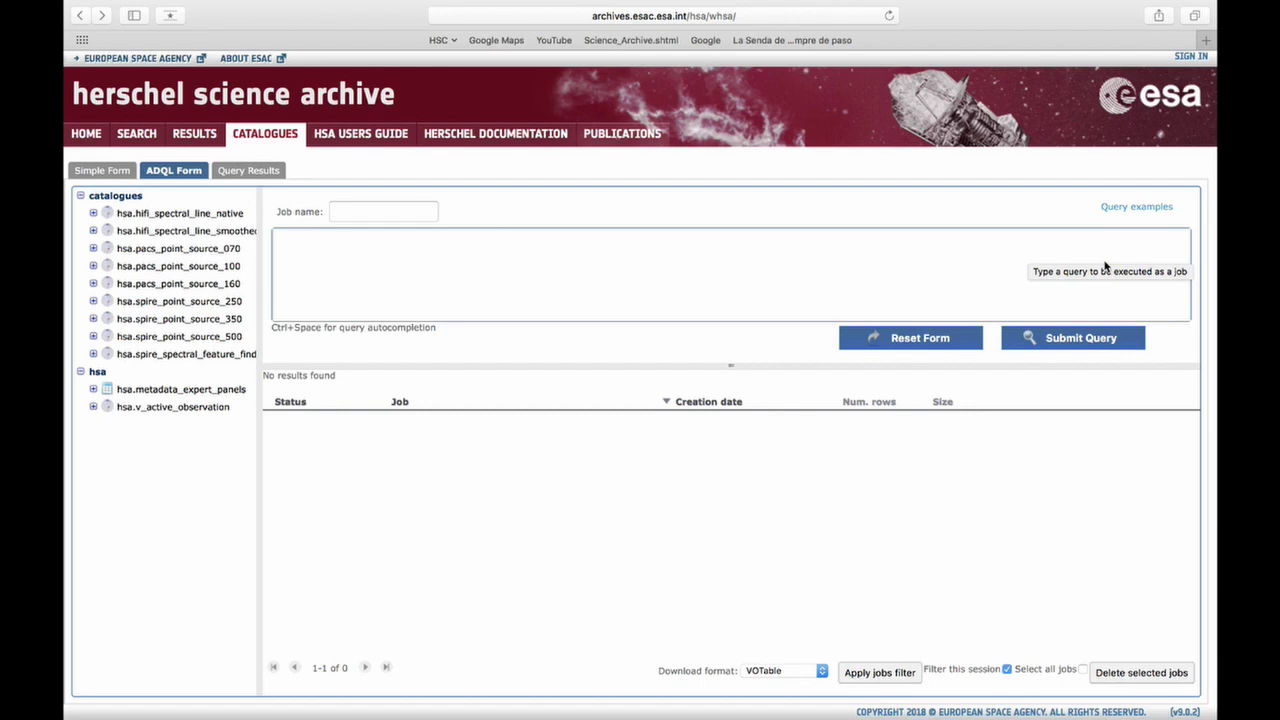
pyautogui.click(1129, 208)
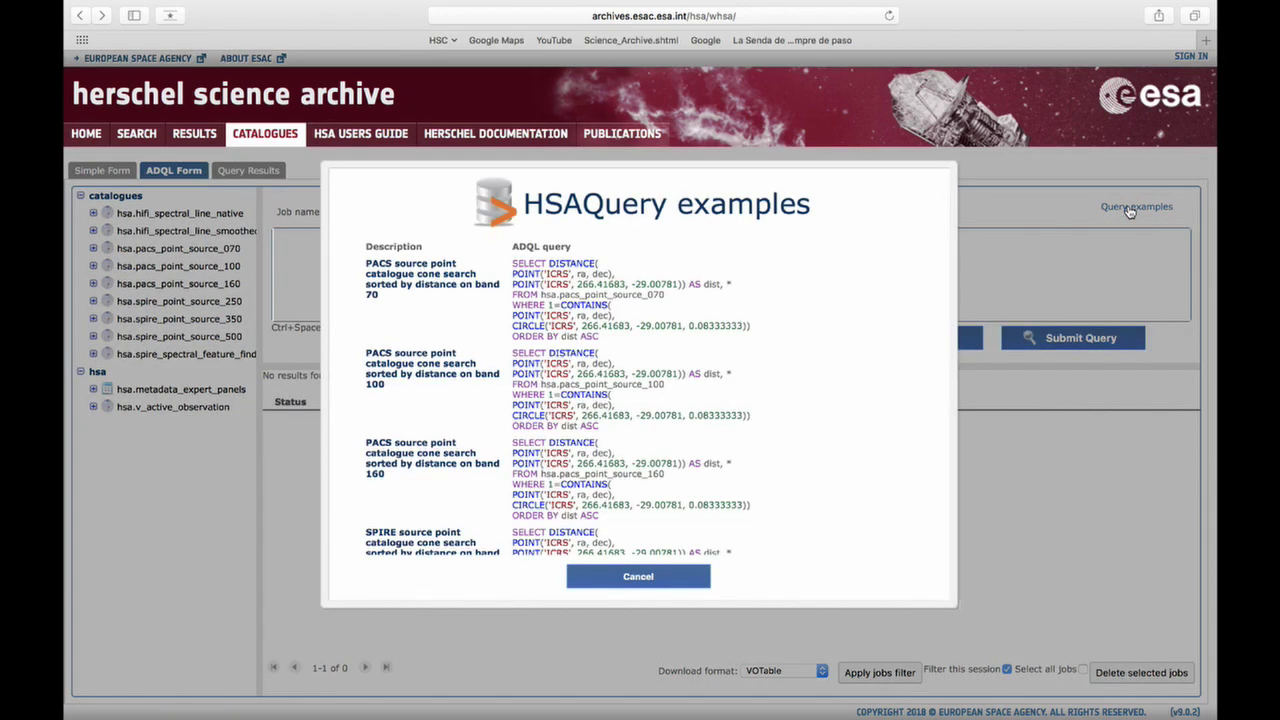
pyautogui.click(658, 589)
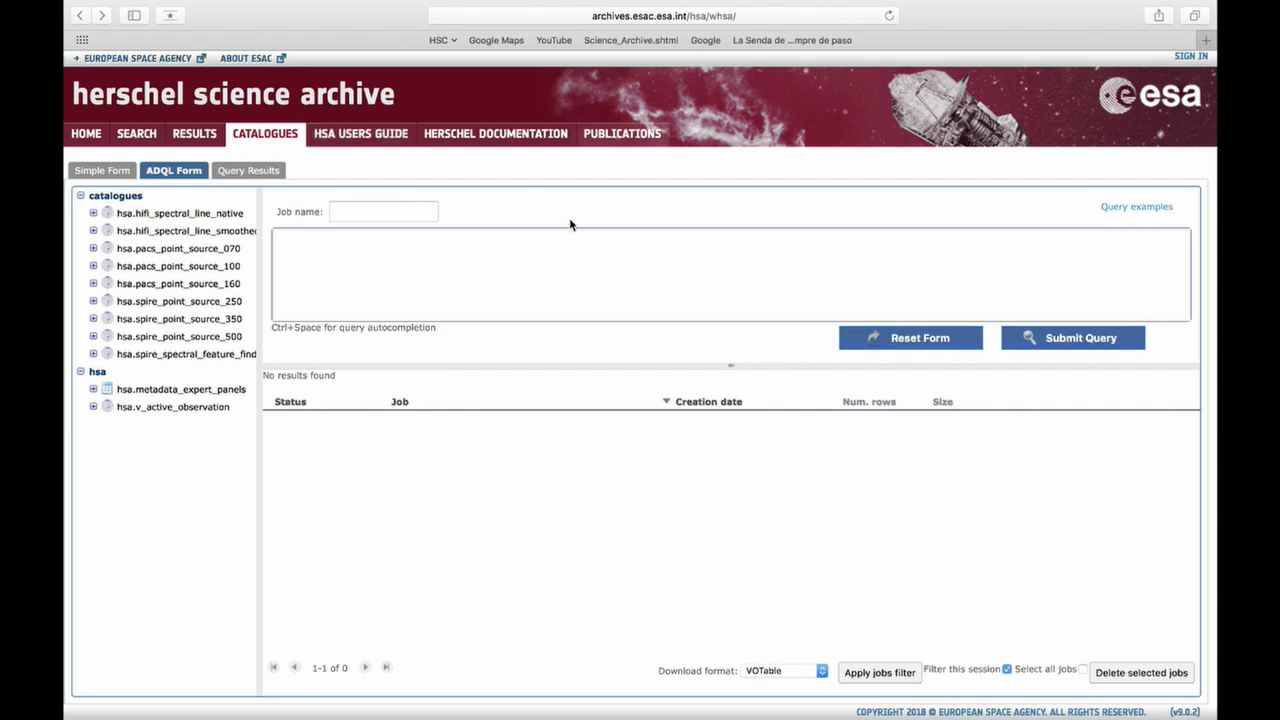
pyautogui.click(628, 137)
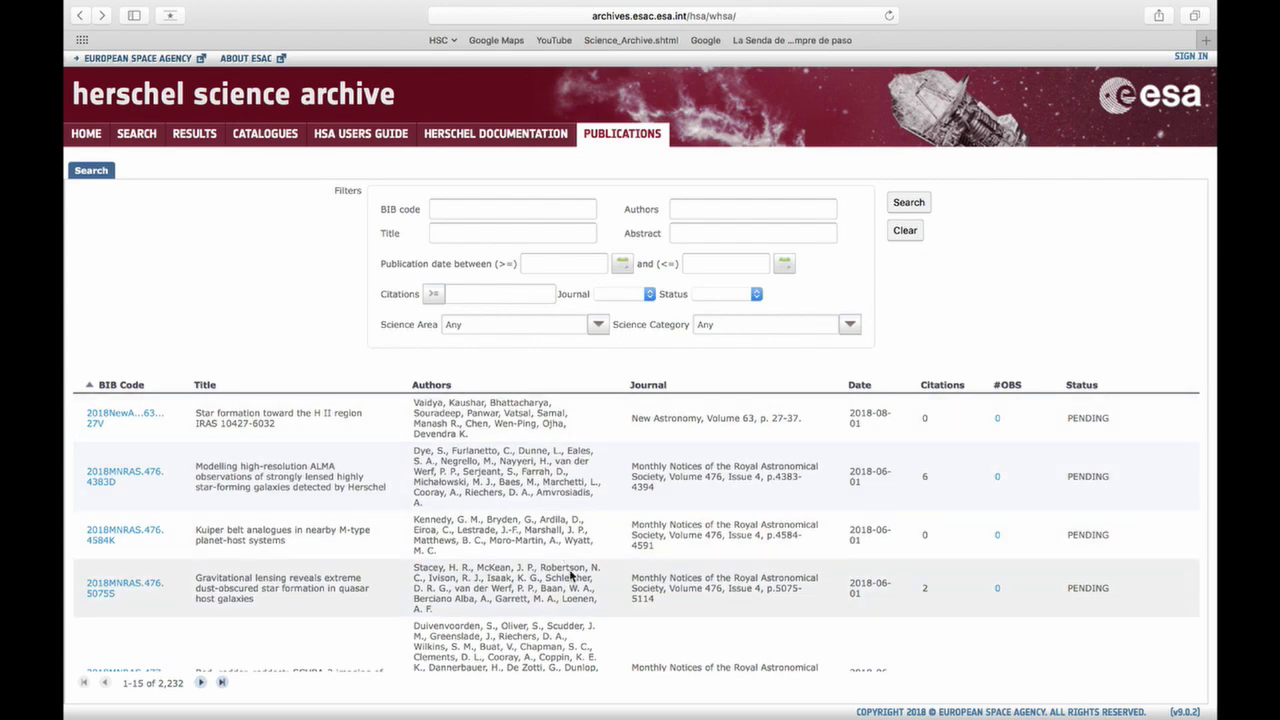
pyautogui.scroll(-5, 580, 569)
pyautogui.scroll(-5, 573, 569)
pyautogui.scroll(5, 573, 569)
pyautogui.scroll(5, 573, 569)
# Filter publications to the Galaxy clusters/Lensing clusters science category.
pyautogui.click(849, 325)
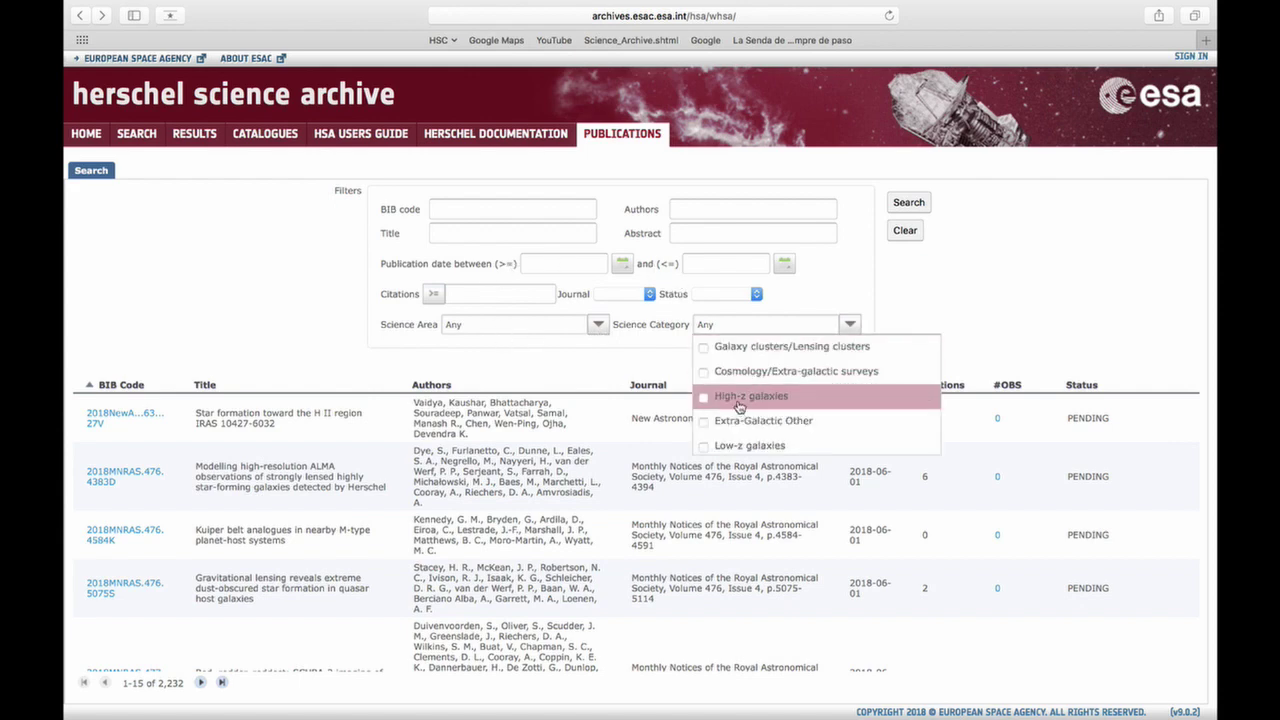
pyautogui.click(704, 347)
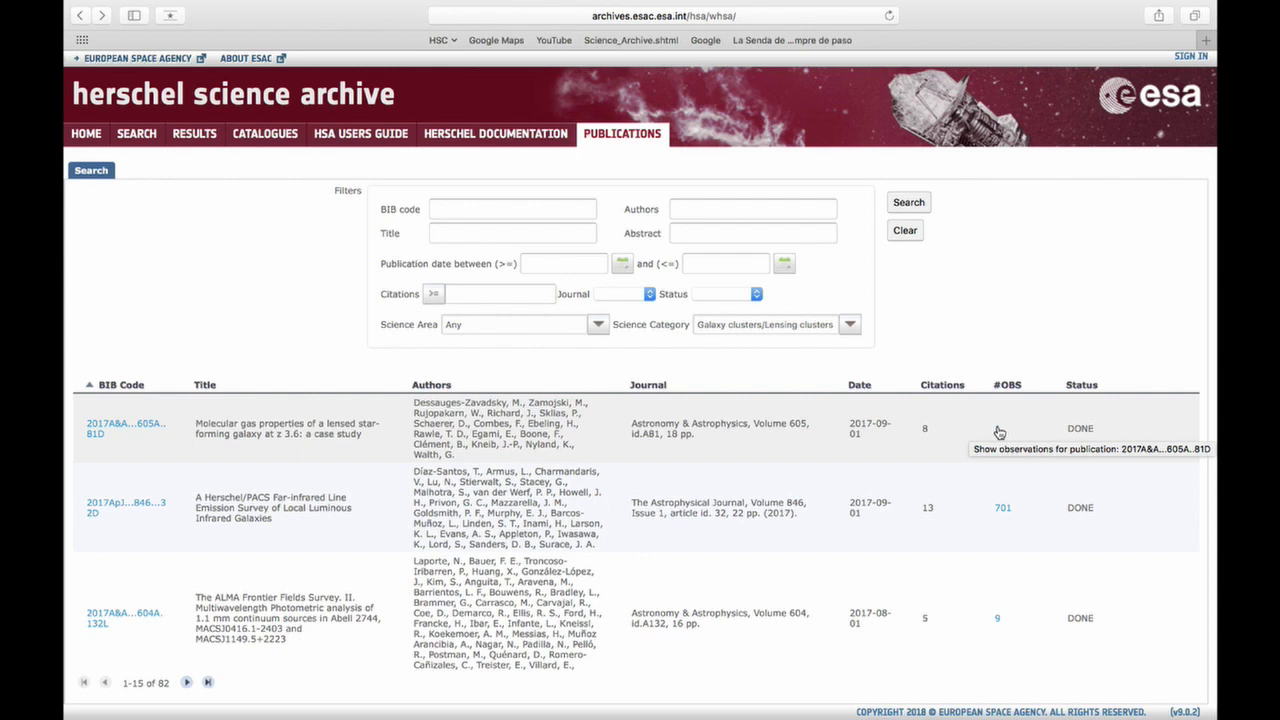
# Open the observations linked to the first lensed-galaxy publication in a Results tab.
pyautogui.click(999, 432)
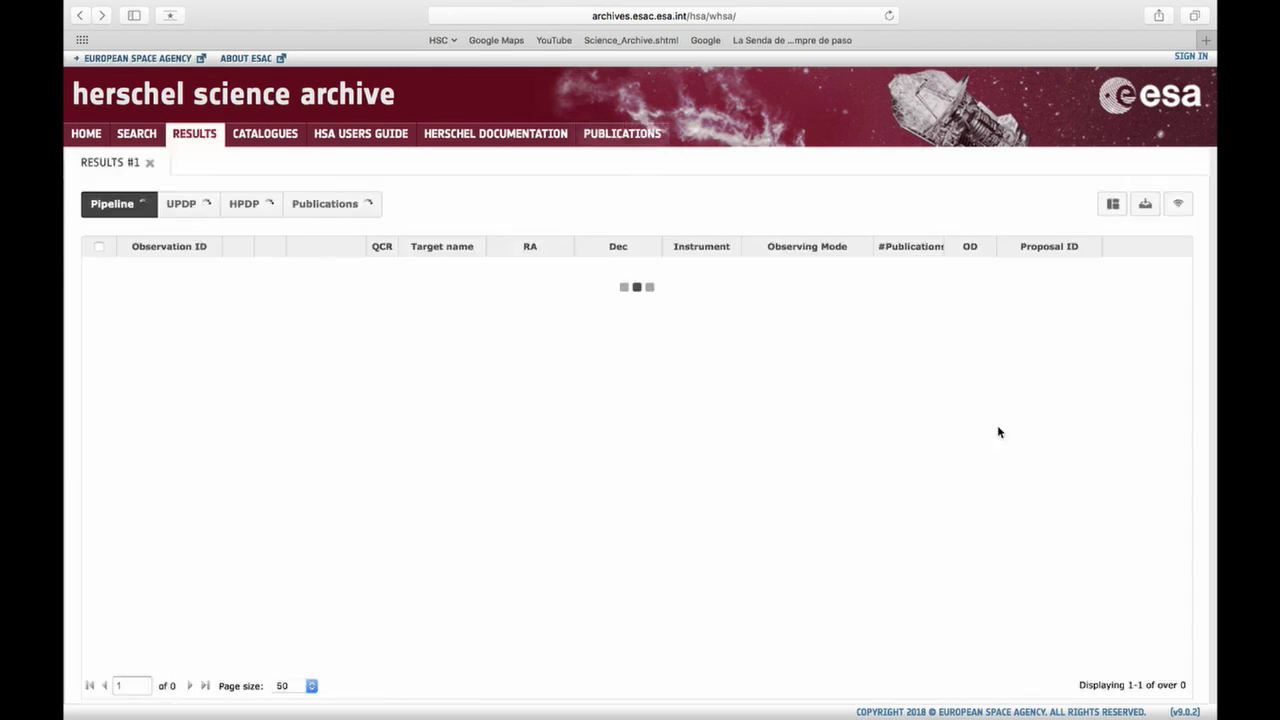